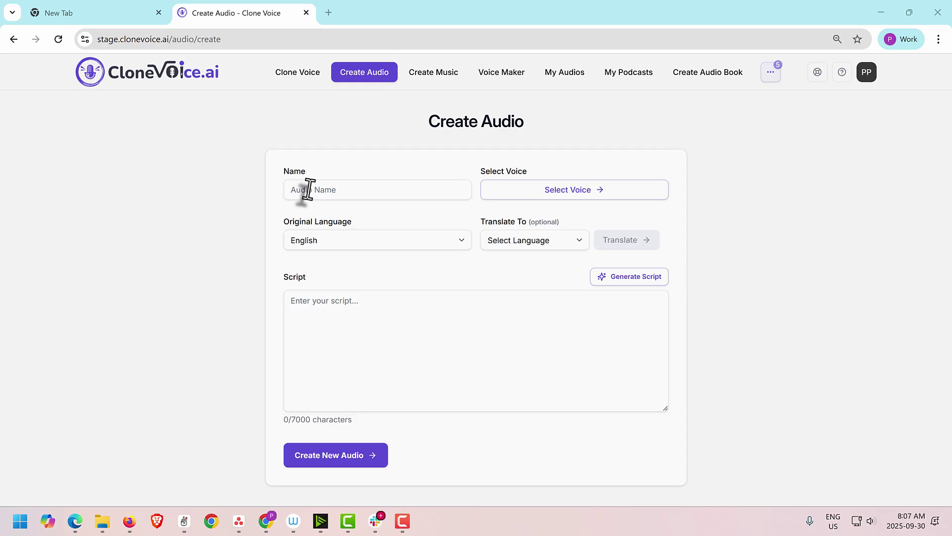
- Name the new audio "Fitness and Dieting Tips"
{"action": "left_click_drag", "start_coordinate": [421, 123], "coordinate": [537, 132]}
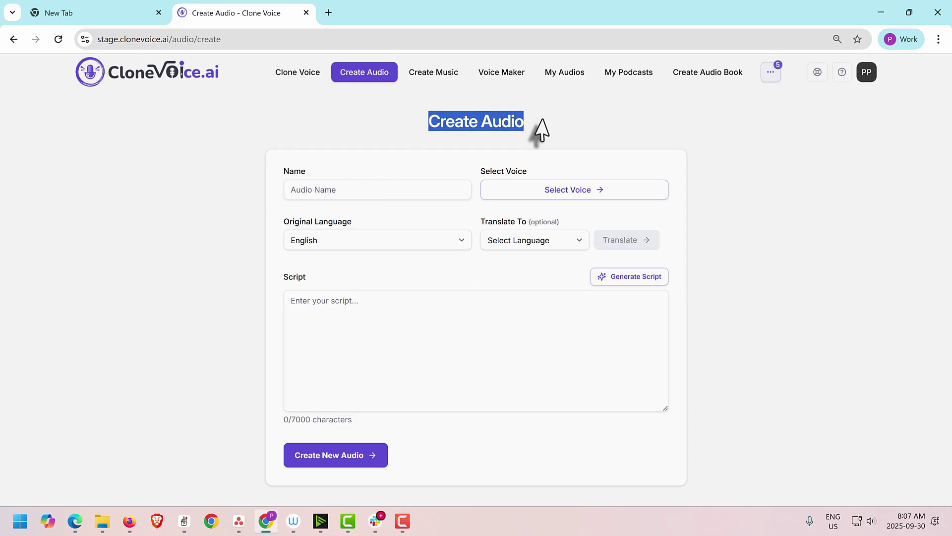
{"action": "left_click", "coordinate": [340, 190]}
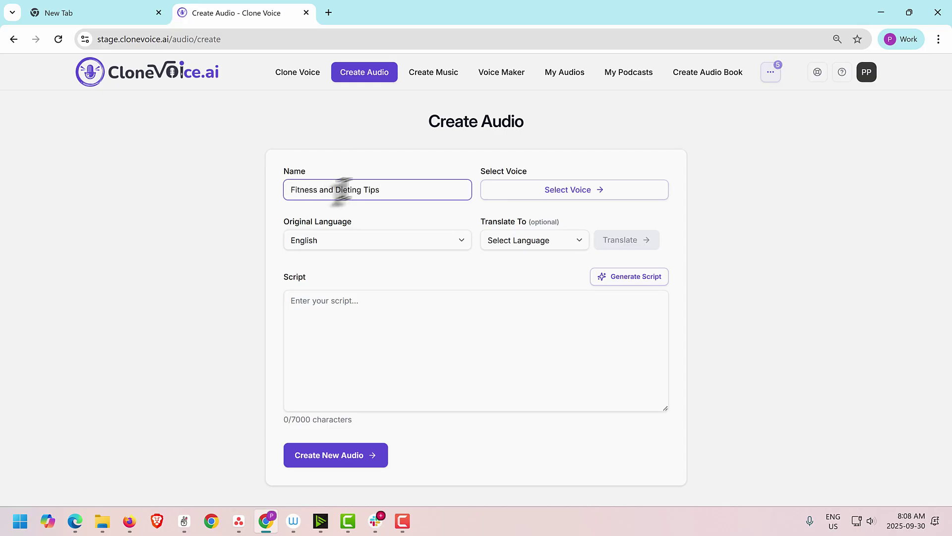
- Open the voice selection and look through the voices offered in the System category
{"action": "left_click_drag", "start_coordinate": [480, 173], "coordinate": [528, 175]}
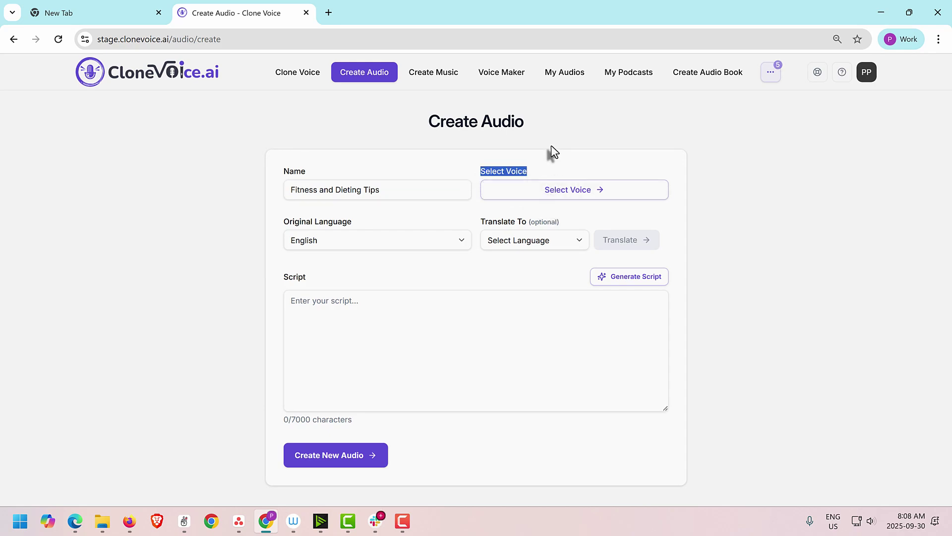
{"action": "left_click", "coordinate": [558, 190]}
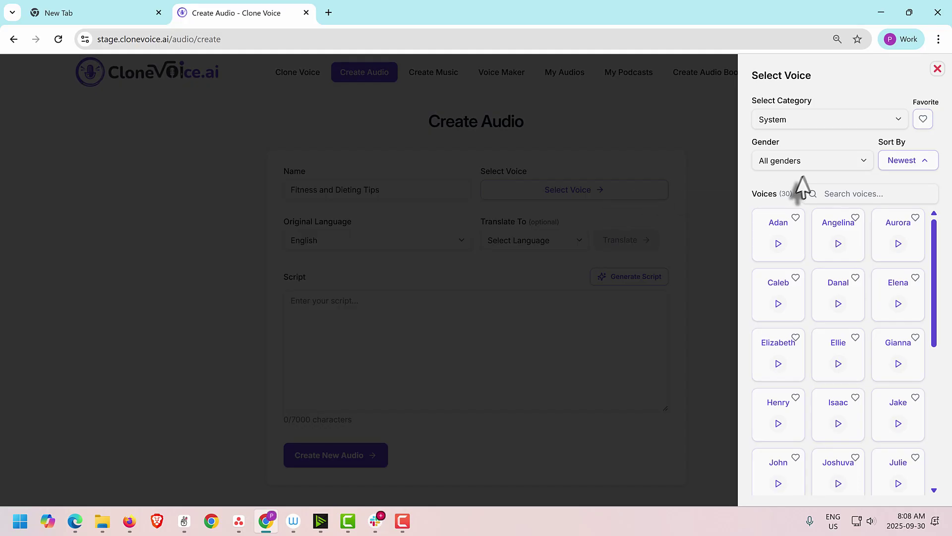
{"action": "scroll", "coordinate": [850, 253], "scroll_direction": "down", "scroll_amount": 6}
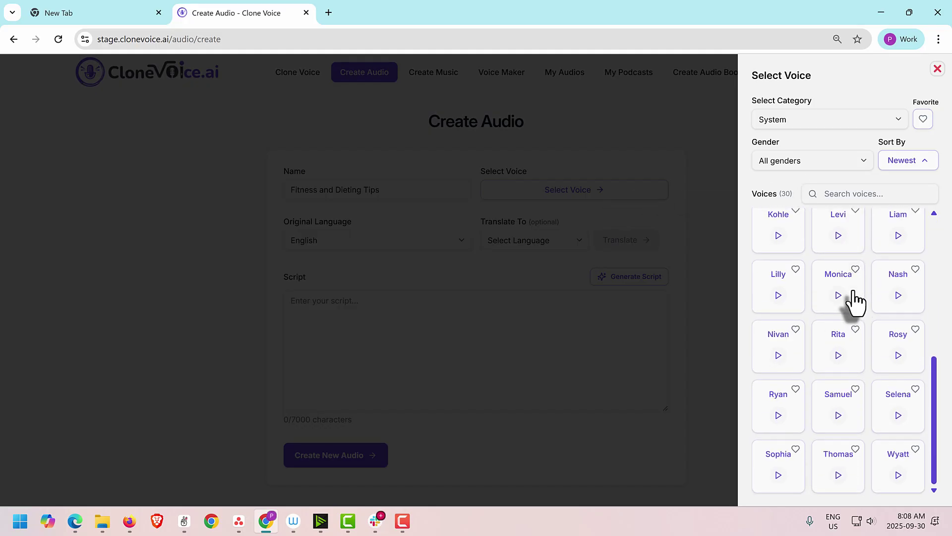
{"action": "scroll", "coordinate": [850, 298], "scroll_direction": "up", "scroll_amount": 6}
{"action": "left_click_drag", "start_coordinate": [757, 197], "coordinate": [802, 196]}
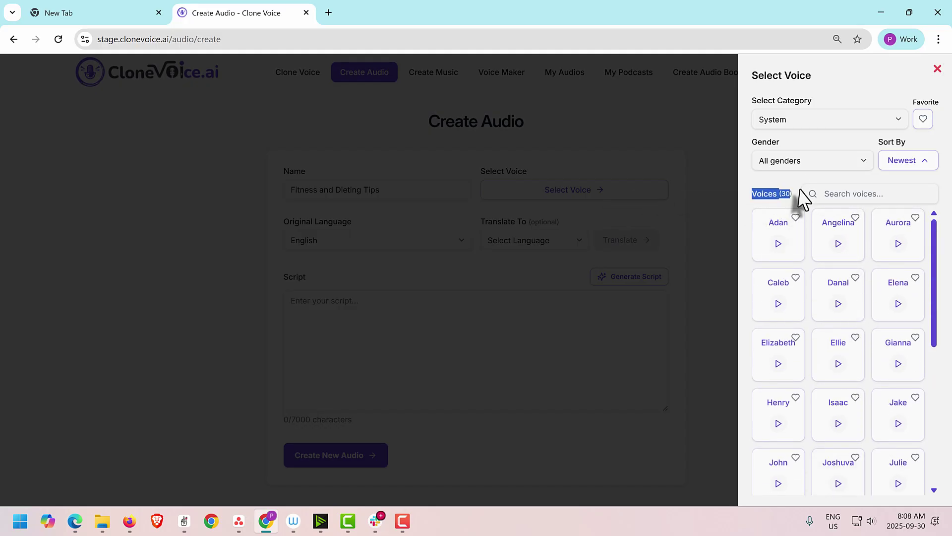
{"action": "left_click", "coordinate": [782, 196]}
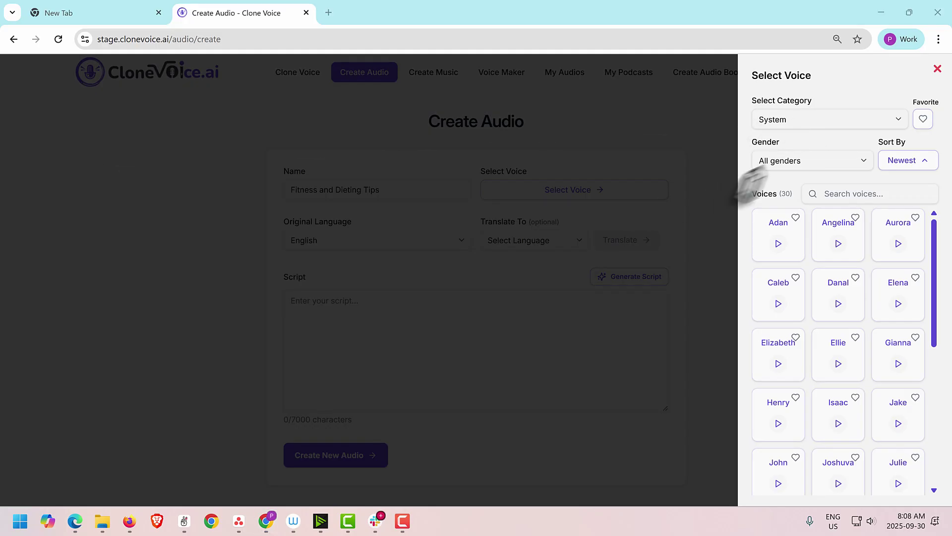
{"action": "mouse_move", "coordinate": [755, 133]}
{"action": "left_mouse_down"}
{"action": "mouse_move", "coordinate": [810, 133]}
{"action": "mouse_move", "coordinate": [793, 109]}
{"action": "mouse_move", "coordinate": [752, 111]}
{"action": "mouse_move", "coordinate": [761, 132]}
{"action": "left_mouse_up"}
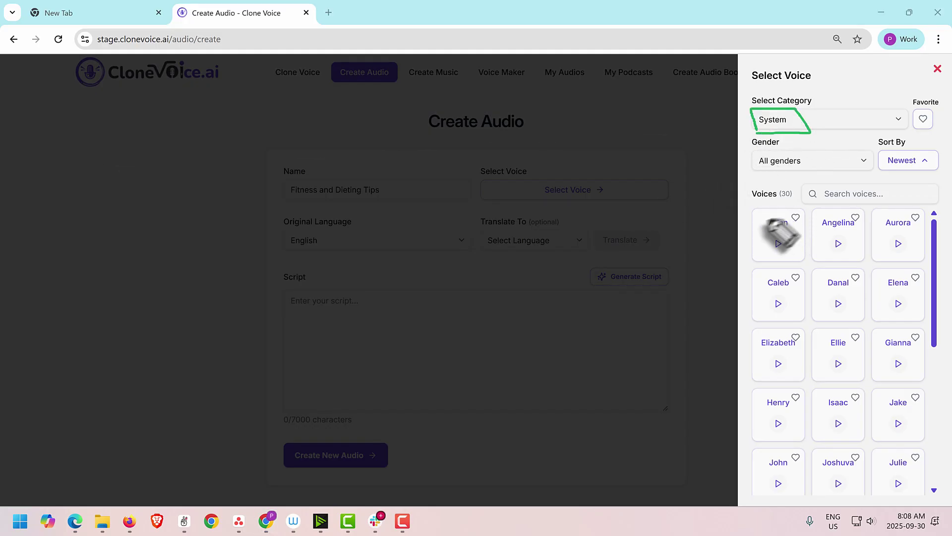
{"action": "left_click_drag", "start_coordinate": [792, 260], "coordinate": [923, 255]}
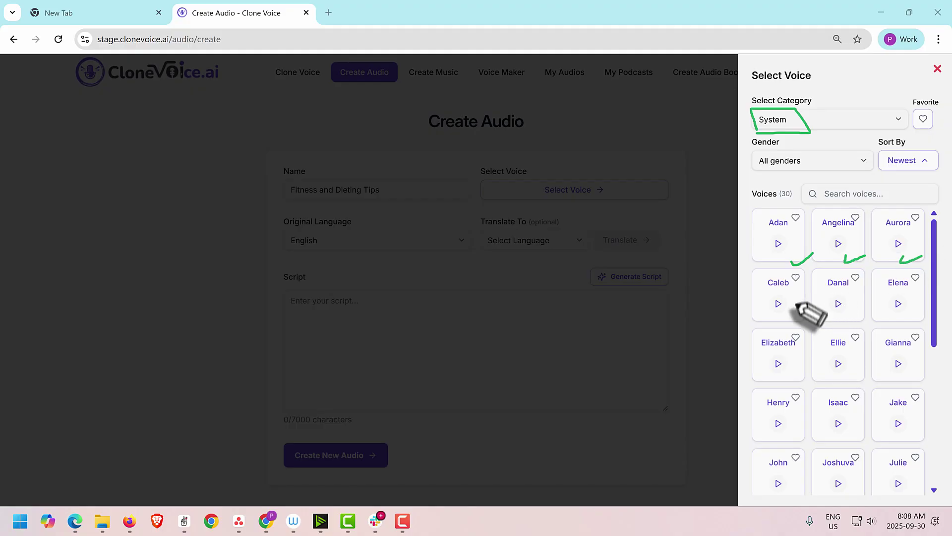
{"action": "left_click_drag", "start_coordinate": [795, 304], "coordinate": [867, 308]}
{"action": "key", "text": "Escape"}
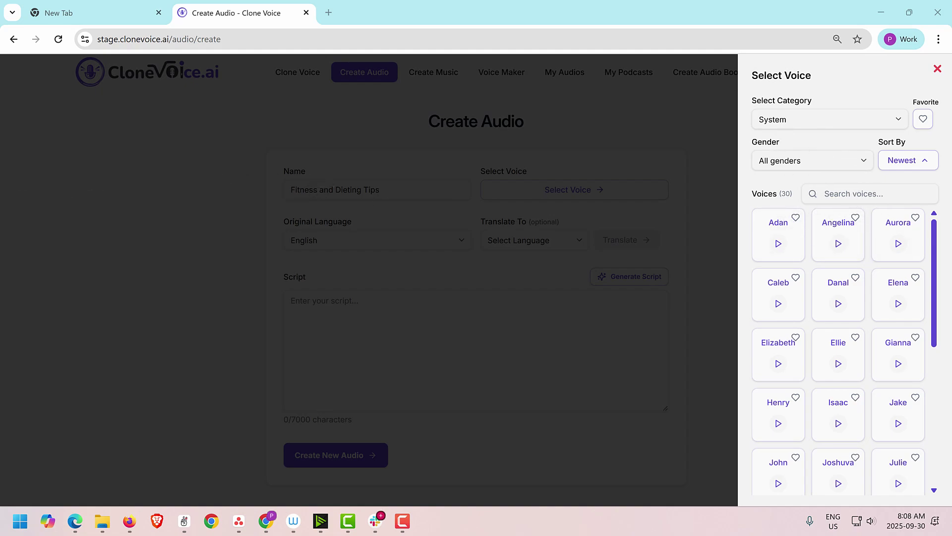
{"action": "mouse_move", "coordinate": [885, 185]}
{"action": "left_mouse_down"}
{"action": "mouse_move", "coordinate": [805, 185]}
{"action": "mouse_move", "coordinate": [808, 206]}
{"action": "left_mouse_up"}
{"action": "mouse_move", "coordinate": [781, 131]}
{"action": "left_mouse_down"}
{"action": "mouse_move", "coordinate": [838, 93]}
{"action": "mouse_move", "coordinate": [781, 130]}
{"action": "left_mouse_up"}
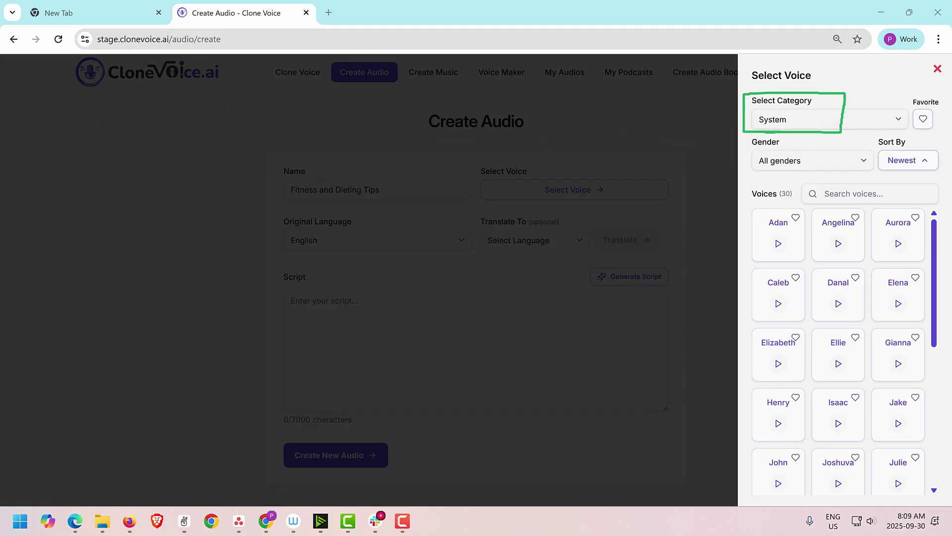
- Show the voices in the Cloned category for English and close the voice selection
{"action": "left_click", "coordinate": [799, 122]}
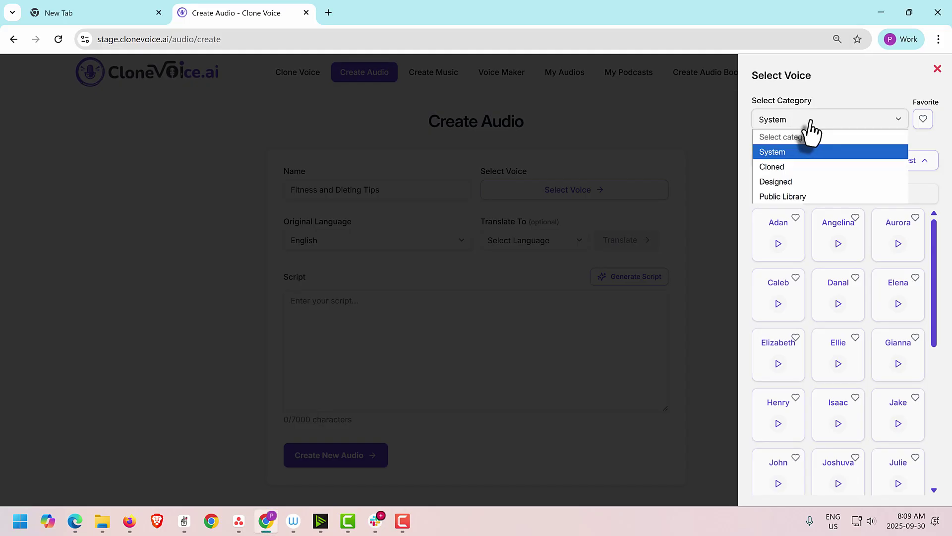
{"action": "left_click", "coordinate": [794, 166]}
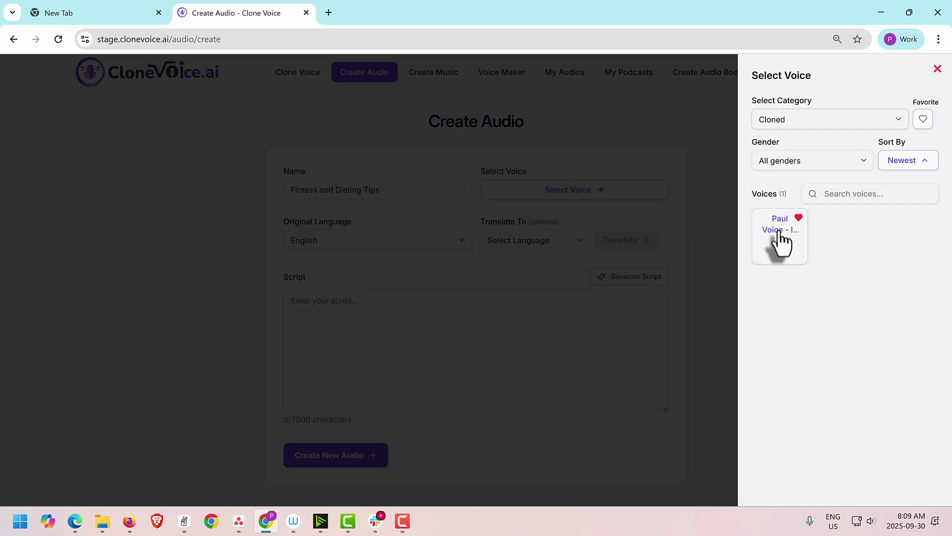
{"action": "left_click", "coordinate": [776, 237]}
{"action": "left_click", "coordinate": [937, 69]}
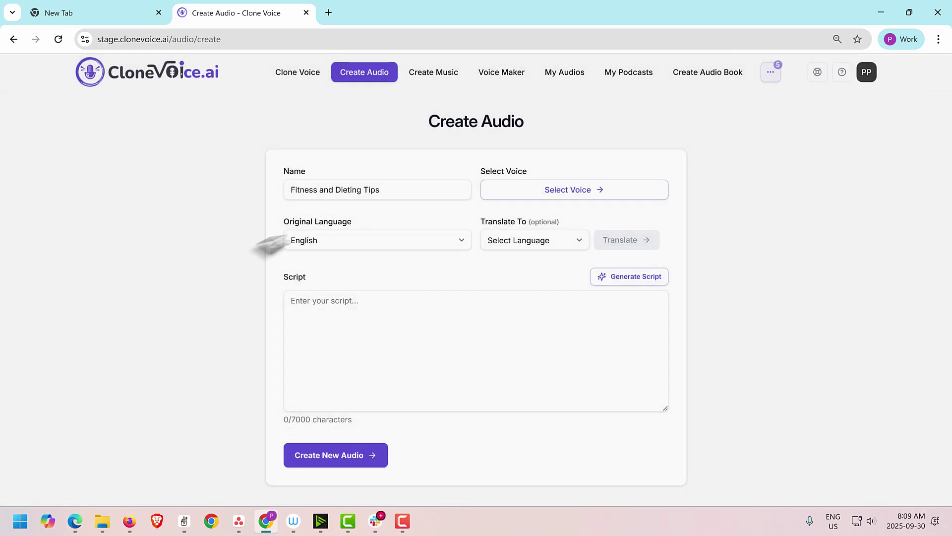
- Set the original language to Spanish and view the cloned voices available for it
{"action": "left_click", "coordinate": [353, 243]}
{"action": "scroll", "coordinate": [338, 427], "scroll_direction": "down", "scroll_amount": 5}
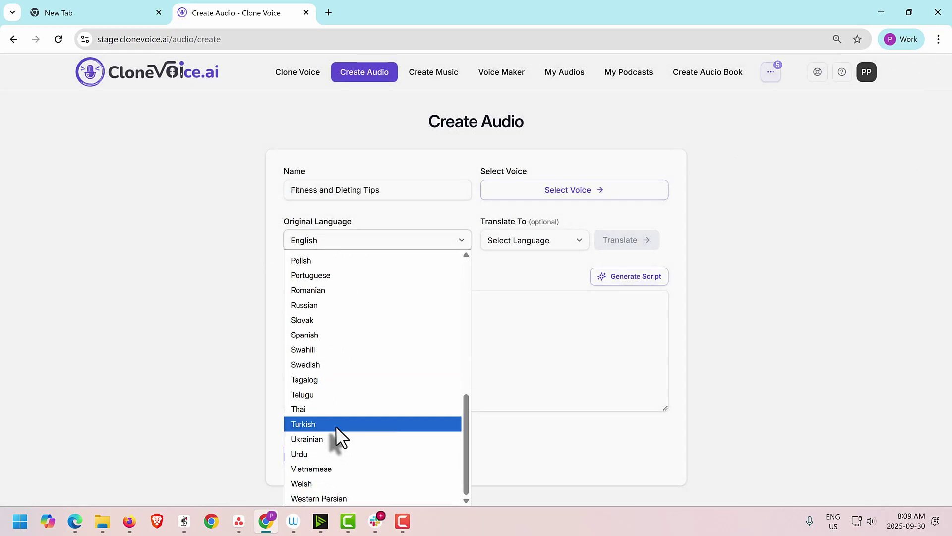
{"action": "left_click", "coordinate": [313, 336]}
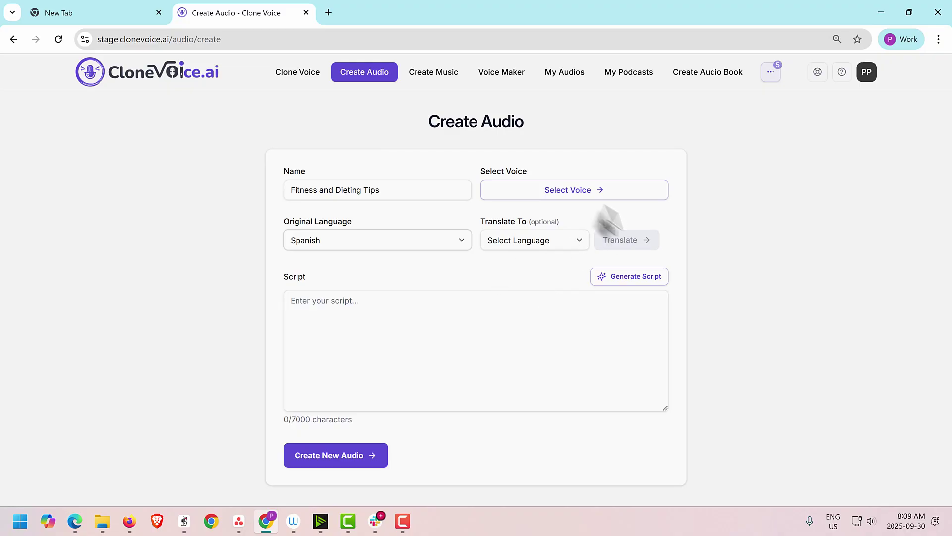
{"action": "left_click", "coordinate": [580, 193]}
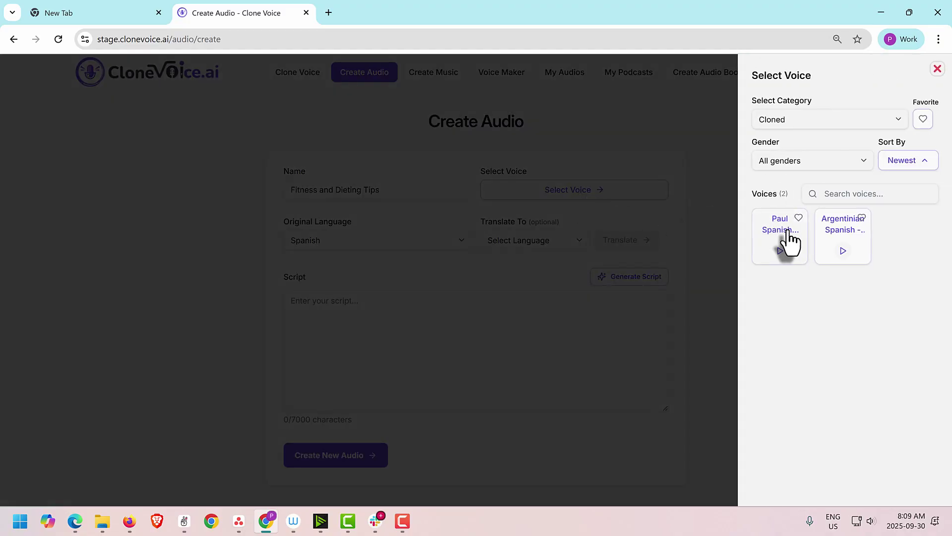
{"action": "left_click", "coordinate": [781, 124]}
{"action": "left_click", "coordinate": [893, 298]}
{"action": "left_click", "coordinate": [314, 248]}
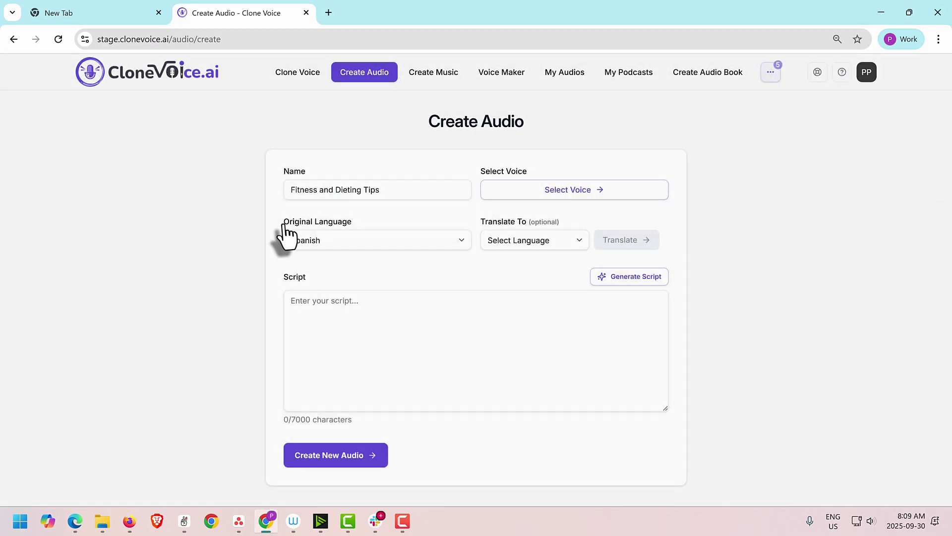
- Look through the original language options and check the cloned Spanish voices again
{"action": "left_click_drag", "start_coordinate": [284, 225], "coordinate": [336, 249]}
{"action": "left_click", "coordinate": [336, 245]}
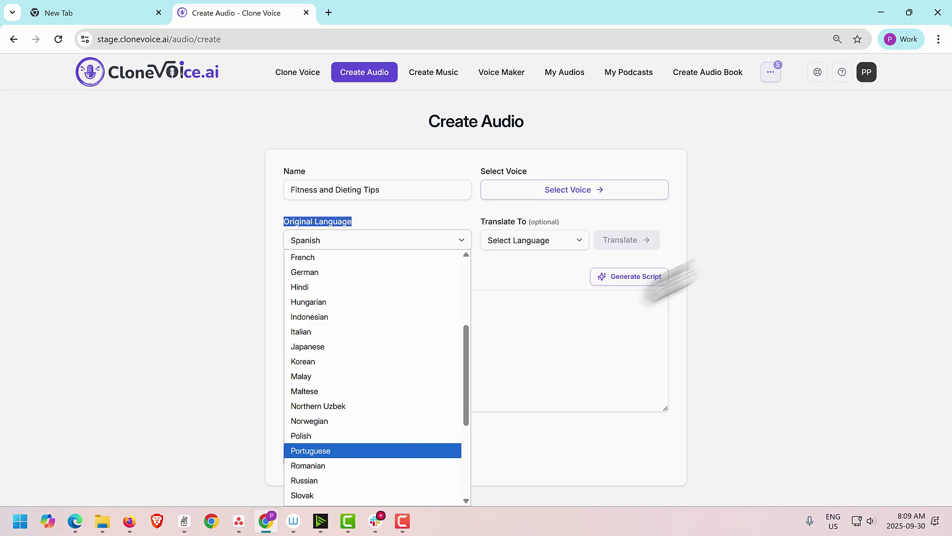
{"action": "left_click", "coordinate": [667, 283]}
{"action": "left_click", "coordinate": [603, 196]}
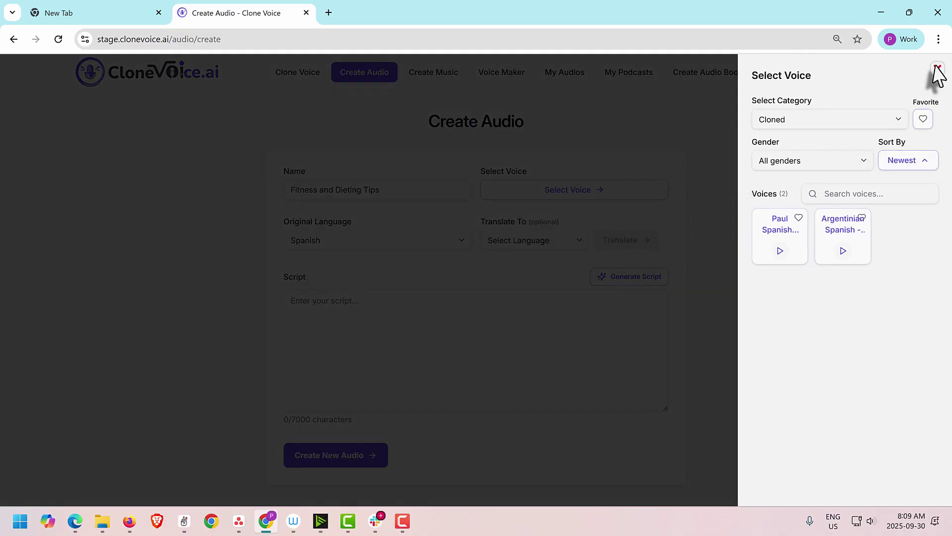
{"action": "left_click", "coordinate": [935, 68]}
- Set the original language to English
{"action": "left_click", "coordinate": [404, 243]}
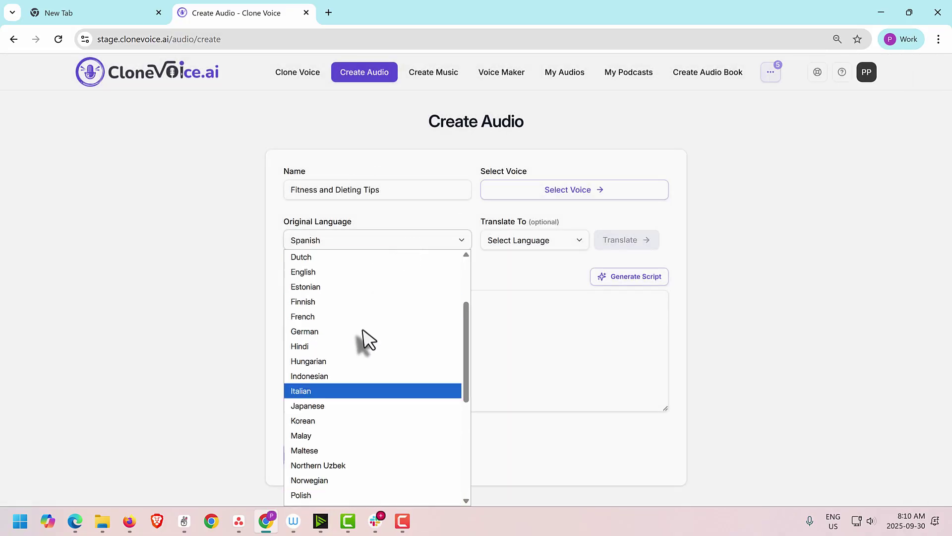
{"action": "scroll", "coordinate": [366, 338], "scroll_direction": "up", "scroll_amount": 3}
{"action": "left_click", "coordinate": [332, 375]}
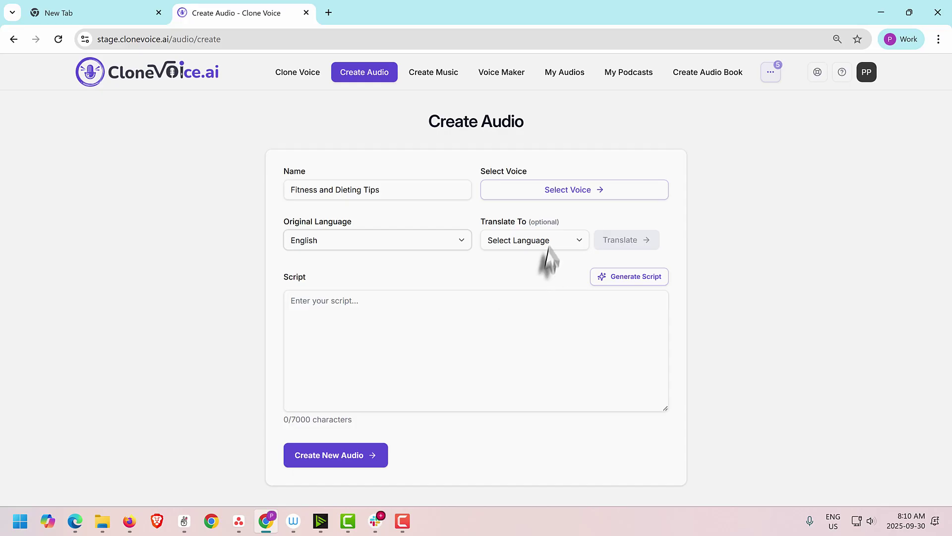
- Open the voice selection and view the voices in the Designed and Public Library categories
{"action": "left_click", "coordinate": [556, 194]}
{"action": "left_click", "coordinate": [790, 119]}
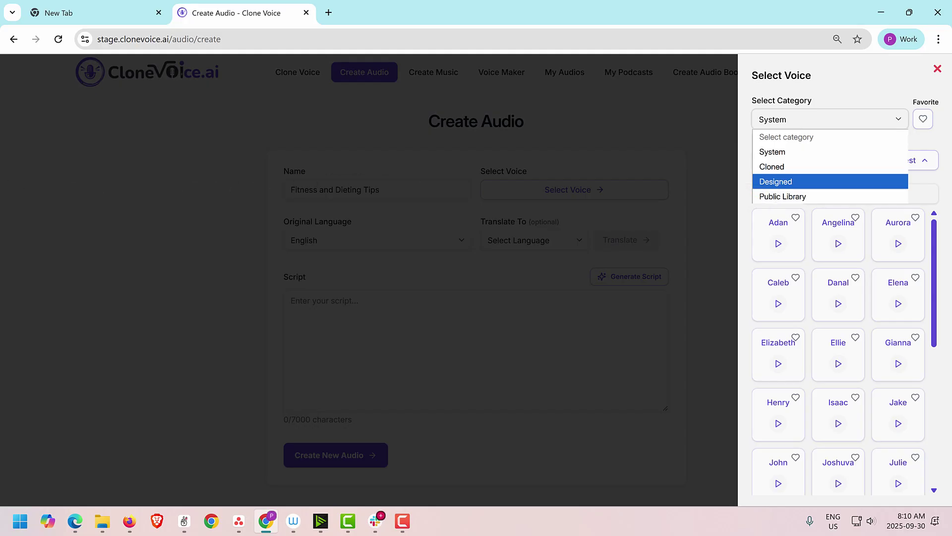
{"action": "left_click", "coordinate": [779, 186]}
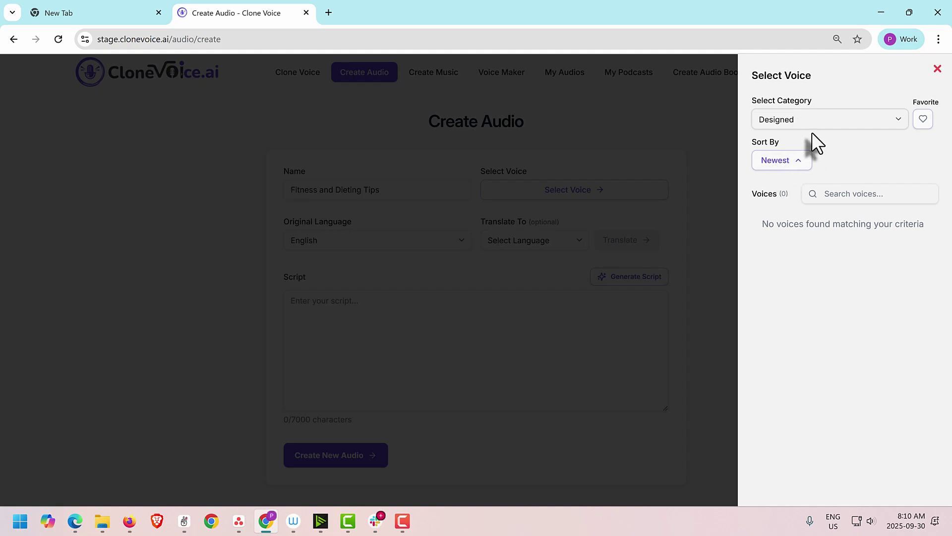
{"action": "left_click", "coordinate": [827, 118]}
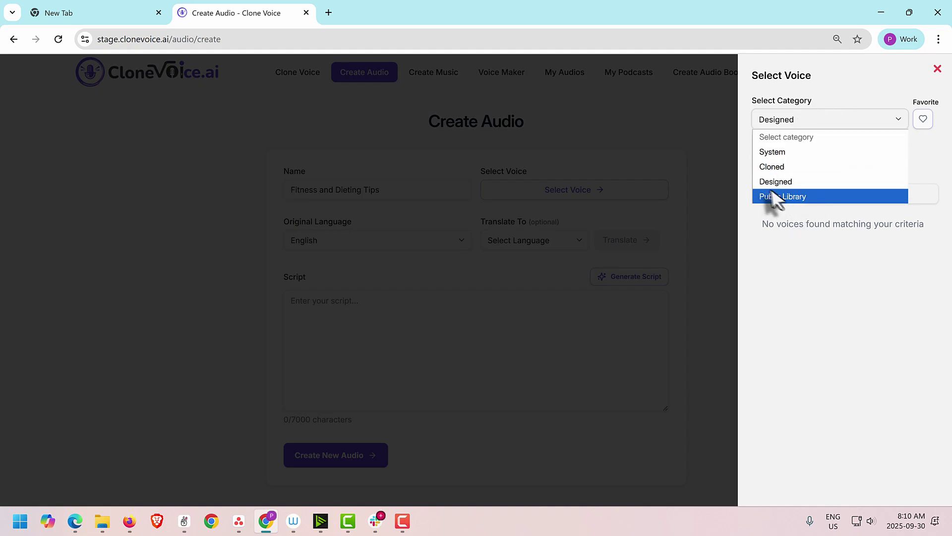
{"action": "left_click", "coordinate": [790, 195]}
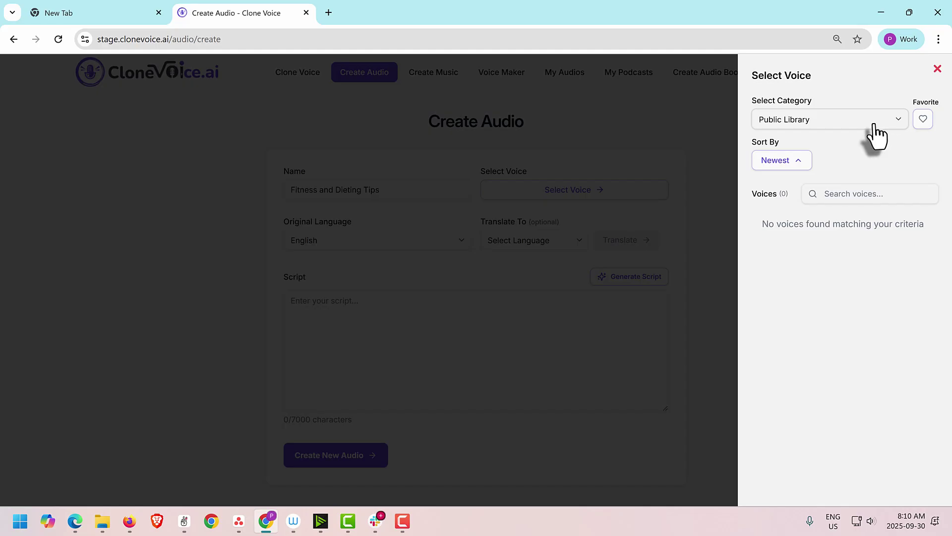
- Filter the voices by the Cloned category and choose the In App Recording voice for the audio
{"action": "left_click", "coordinate": [836, 130]}
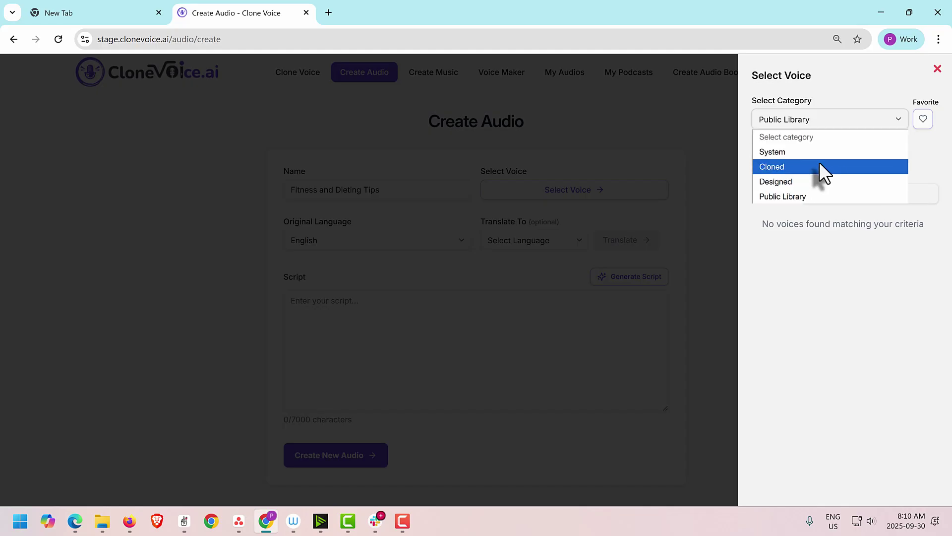
{"action": "left_click", "coordinate": [788, 165]}
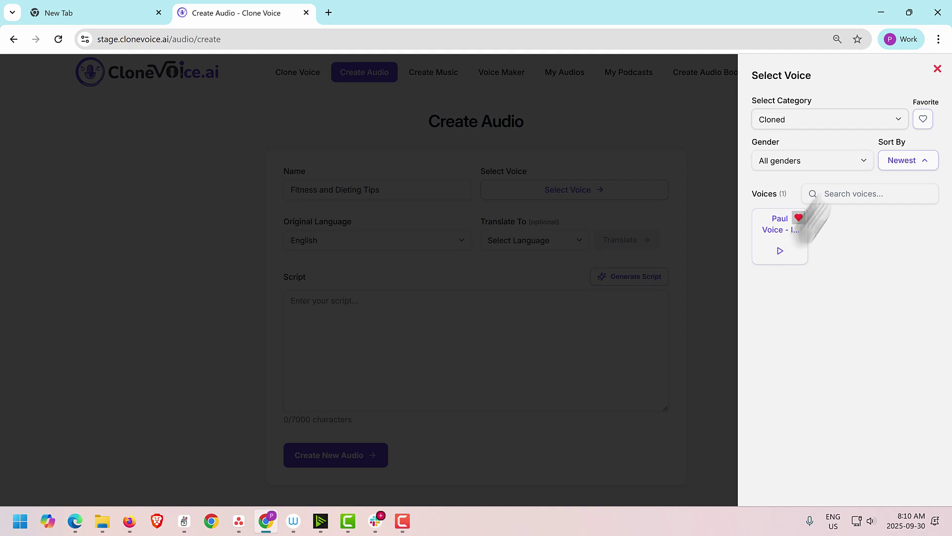
{"action": "left_click", "coordinate": [803, 119]}
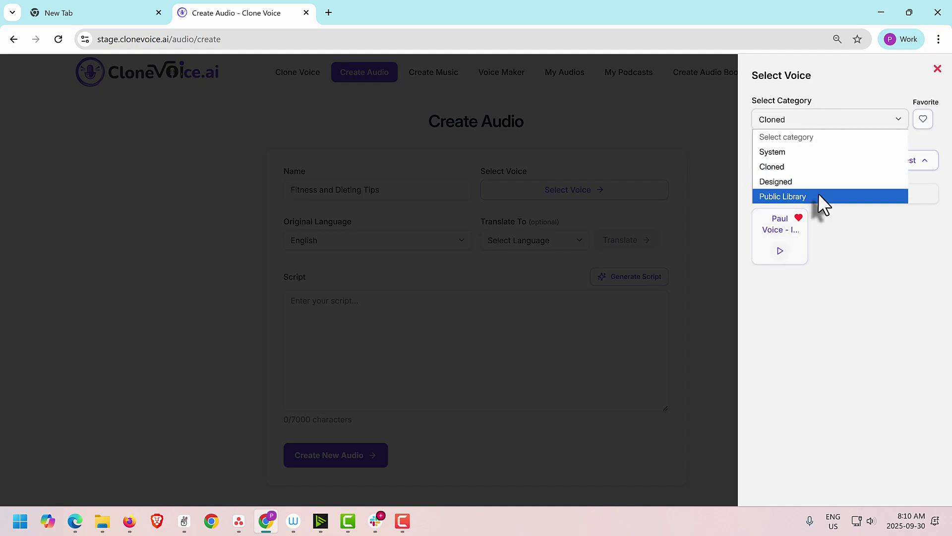
{"action": "left_click", "coordinate": [867, 293]}
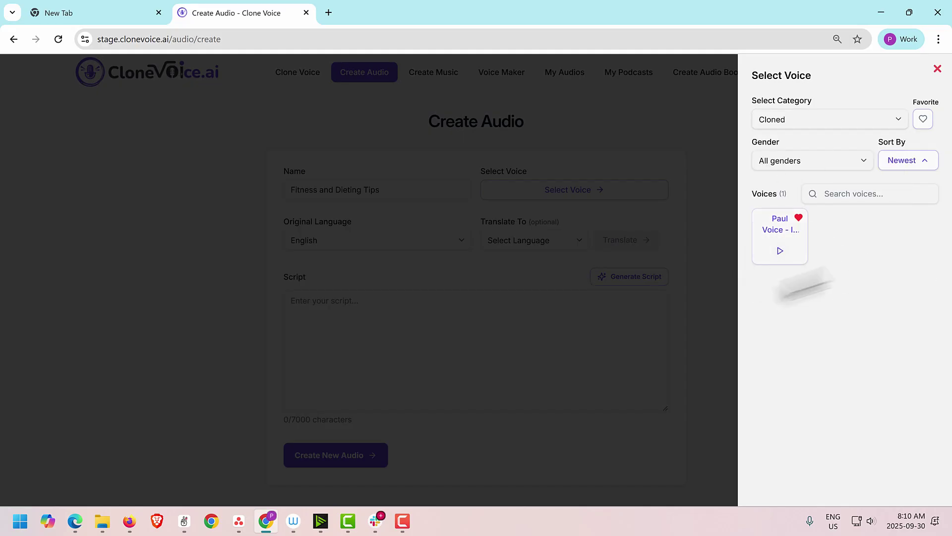
{"action": "left_click", "coordinate": [786, 244]}
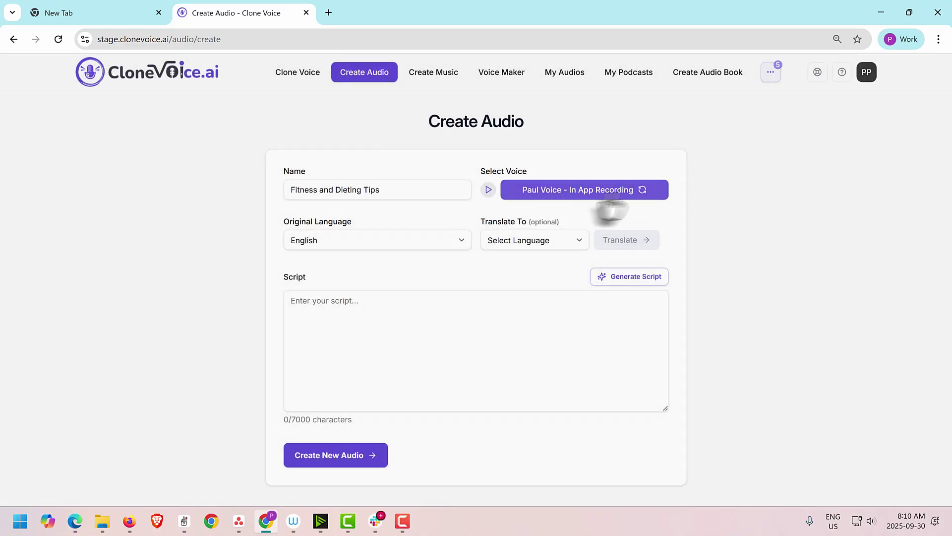
{"action": "left_click", "coordinate": [443, 346]}
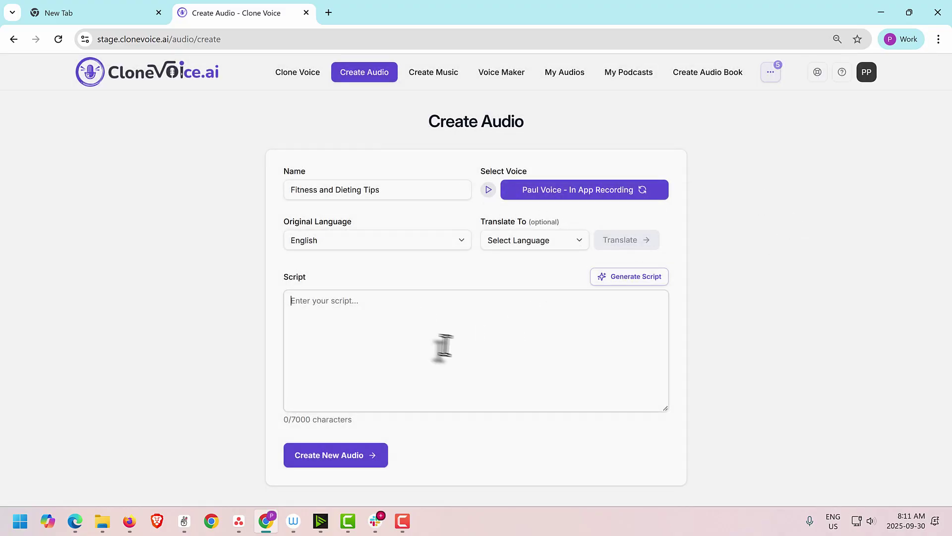
{"action": "left_click", "coordinate": [283, 284]}
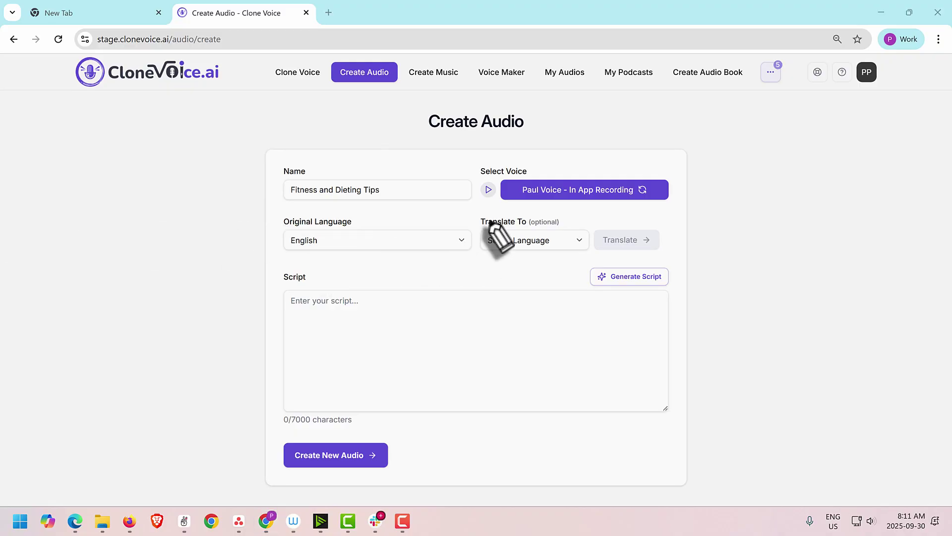
{"action": "mouse_move", "coordinate": [473, 214]}
{"action": "left_mouse_down"}
{"action": "mouse_move", "coordinate": [663, 219]}
{"action": "mouse_move", "coordinate": [681, 243]}
{"action": "mouse_move", "coordinate": [639, 258]}
{"action": "mouse_move", "coordinate": [487, 259]}
{"action": "mouse_move", "coordinate": [472, 214]}
{"action": "left_mouse_up"}
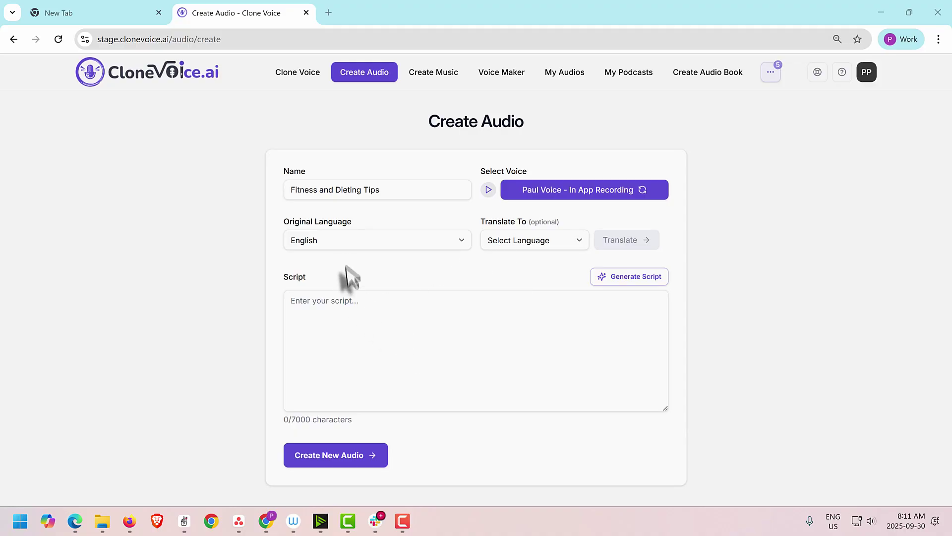
- Switch the original language of the audio to German
{"action": "left_click", "coordinate": [349, 245]}
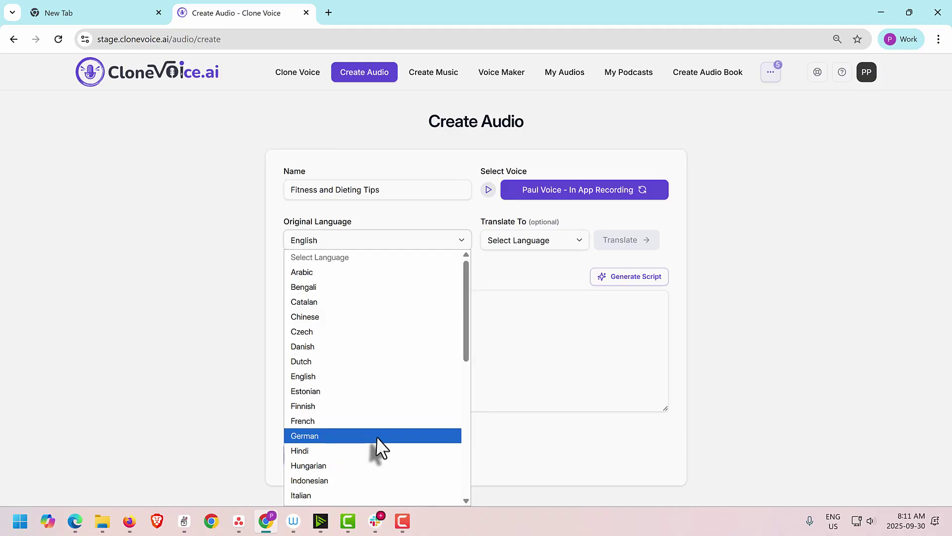
{"action": "left_click", "coordinate": [350, 434]}
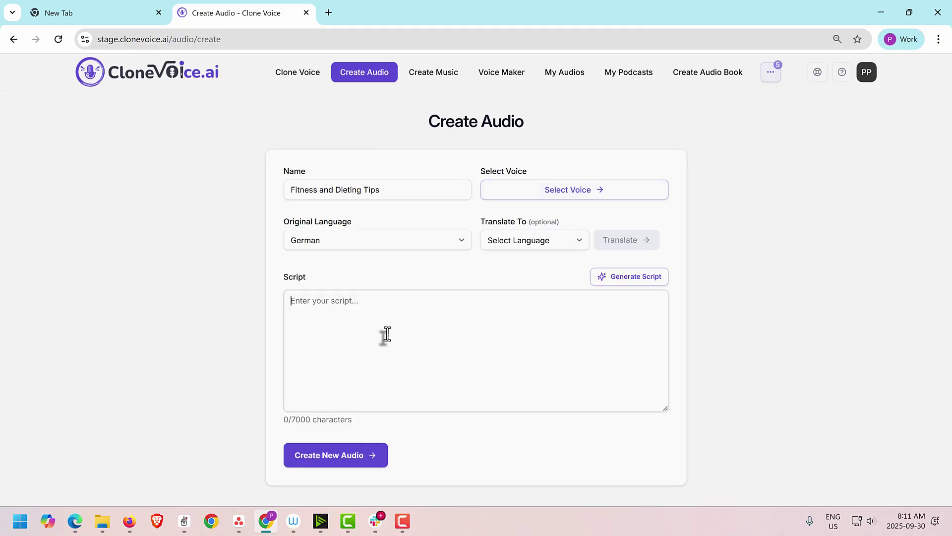
{"action": "left_click", "coordinate": [417, 354]}
- Set the original language back to English
{"action": "left_click", "coordinate": [367, 243]}
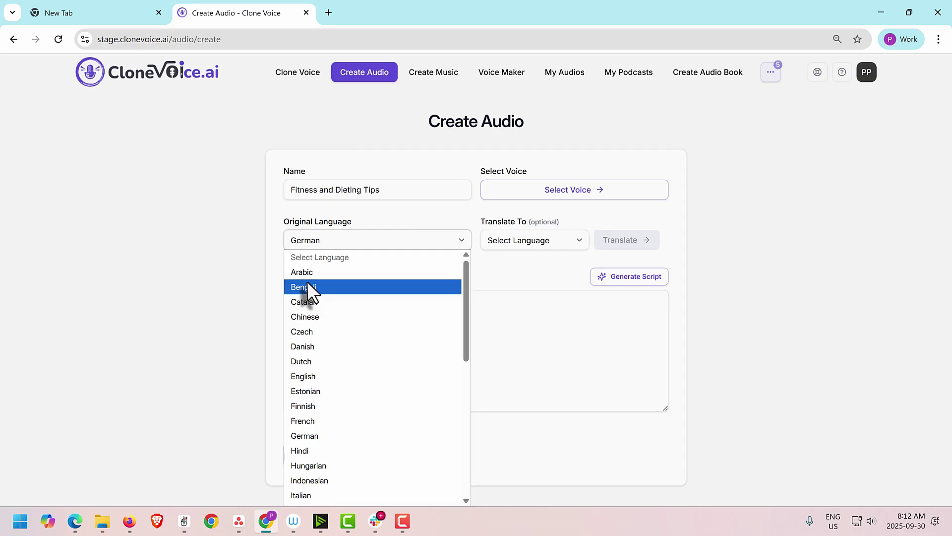
{"action": "left_click", "coordinate": [322, 240]}
{"action": "left_click", "coordinate": [308, 242]}
{"action": "left_click", "coordinate": [322, 370]}
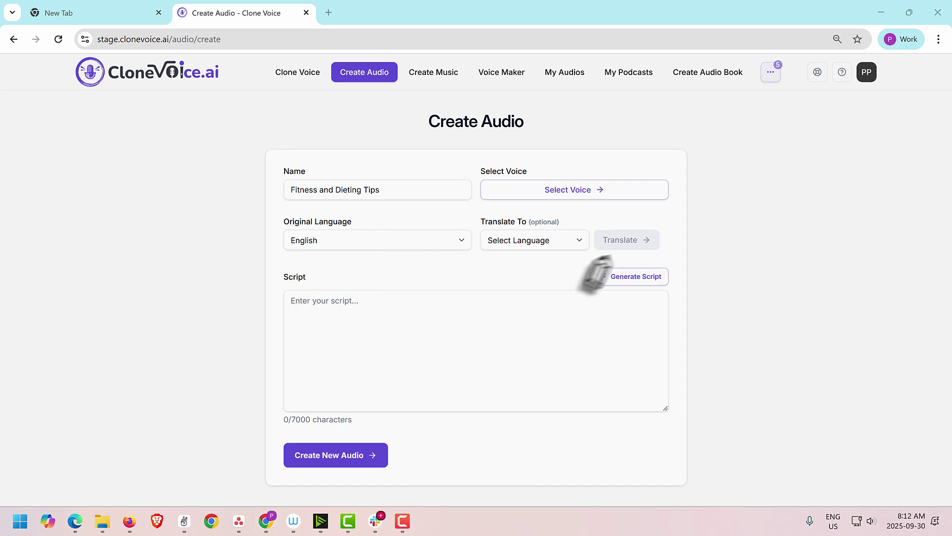
{"action": "mouse_move", "coordinate": [582, 256]}
{"action": "left_mouse_down"}
{"action": "mouse_move", "coordinate": [677, 260]}
{"action": "mouse_move", "coordinate": [684, 294]}
{"action": "mouse_move", "coordinate": [616, 299]}
{"action": "mouse_move", "coordinate": [581, 257]}
{"action": "left_mouse_up"}
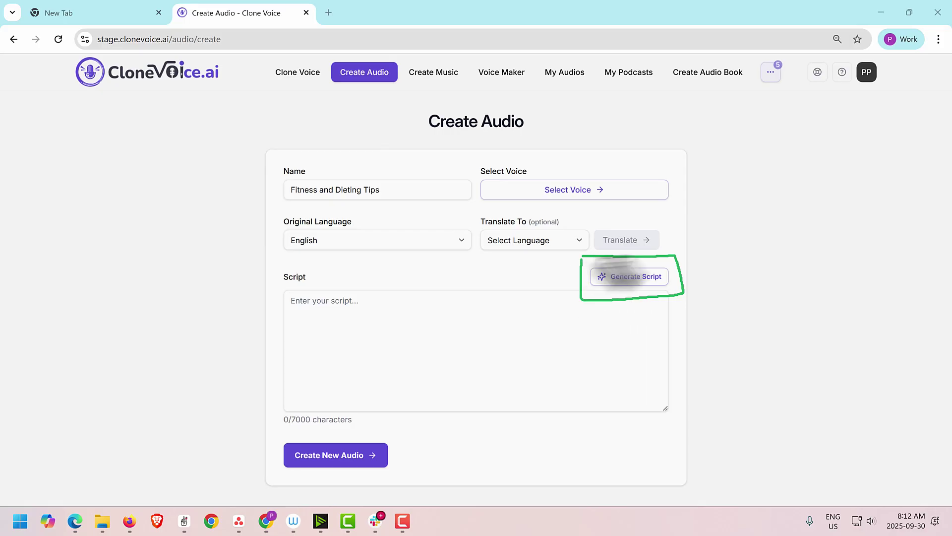
{"action": "mouse_move", "coordinate": [710, 219]}
{"action": "left_mouse_down"}
{"action": "mouse_move", "coordinate": [673, 248]}
{"action": "mouse_move", "coordinate": [699, 247]}
{"action": "left_mouse_up"}
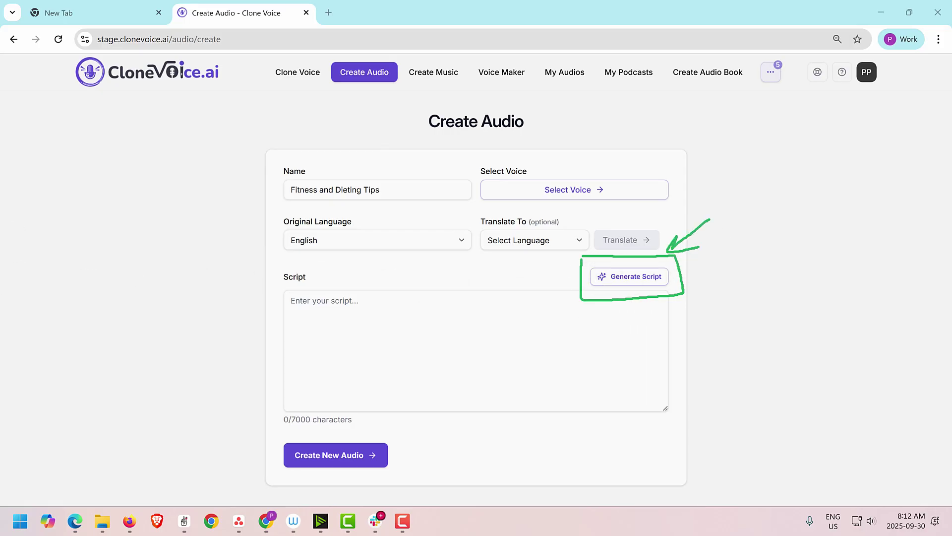
{"action": "key", "text": "Escape"}
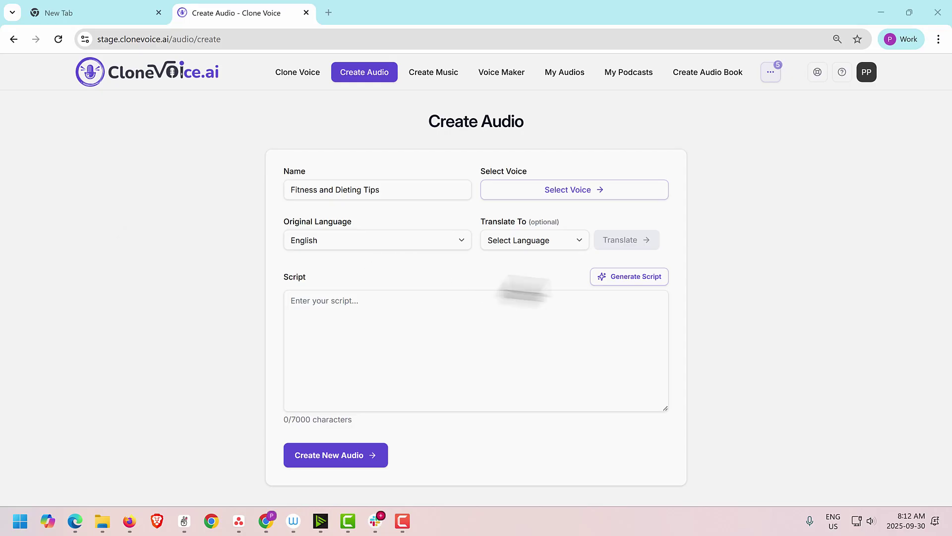
- Open the script generator, enter "ketogenic diet for weight loss" as the topic and choose the Explainer & Educational Videos category
{"action": "left_click", "coordinate": [602, 281]}
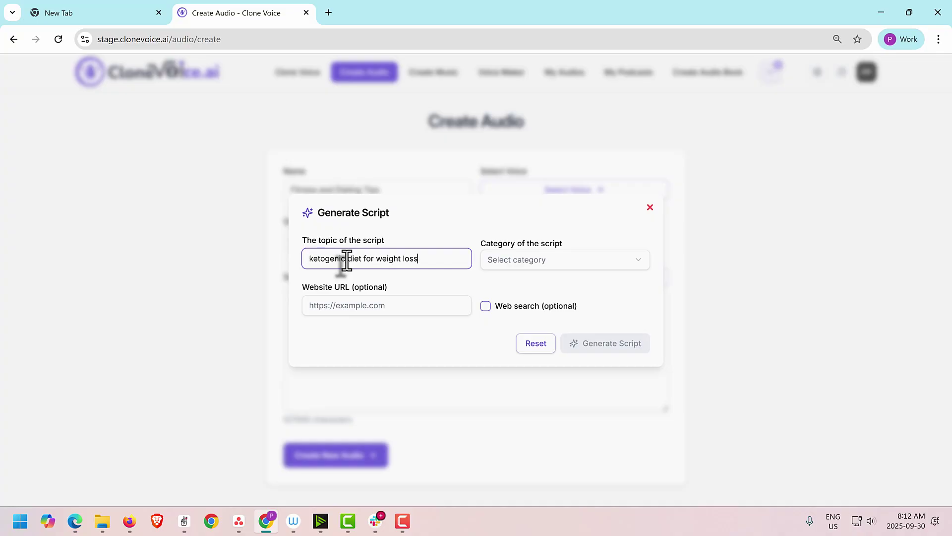
{"action": "left_click", "coordinate": [513, 259]}
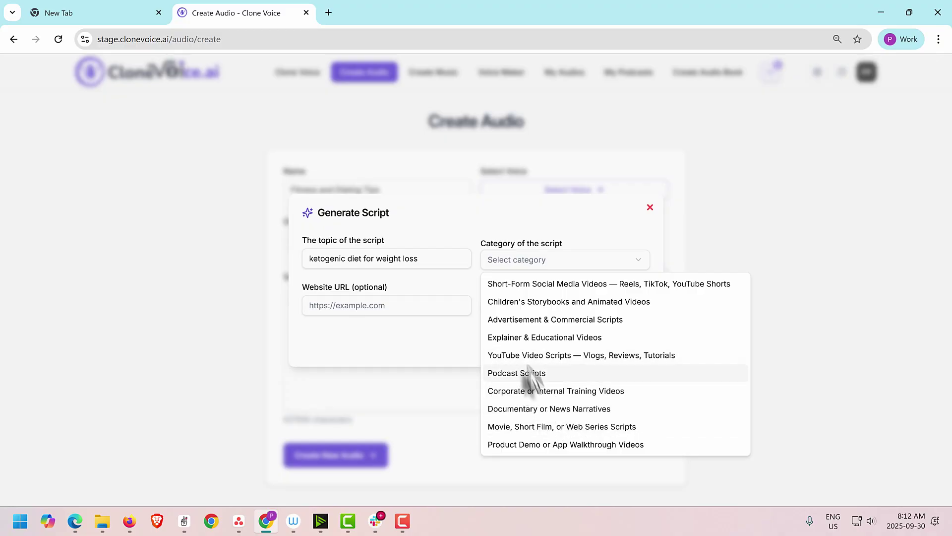
{"action": "left_click", "coordinate": [527, 339]}
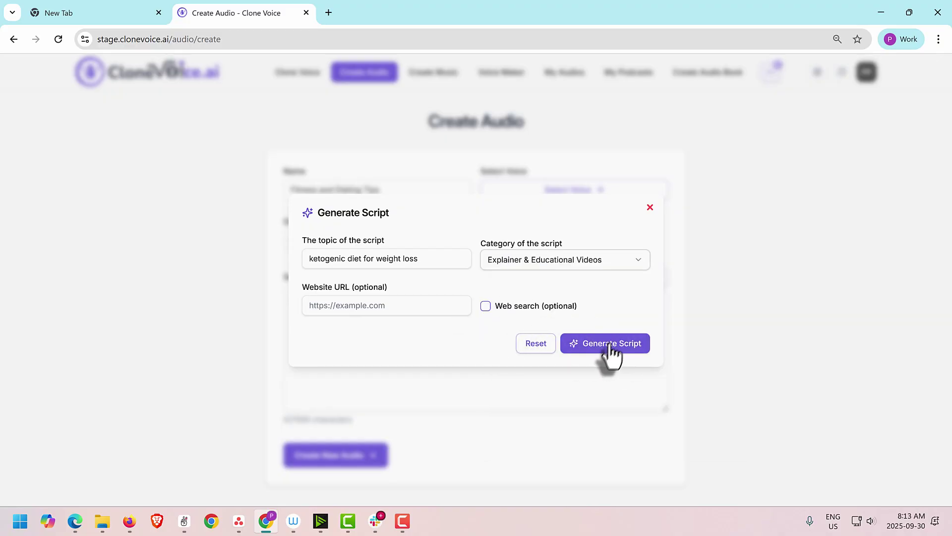
- Examine the optional website URL field of the script generator without entering an address
{"action": "left_click_drag", "start_coordinate": [299, 288], "coordinate": [403, 299]}
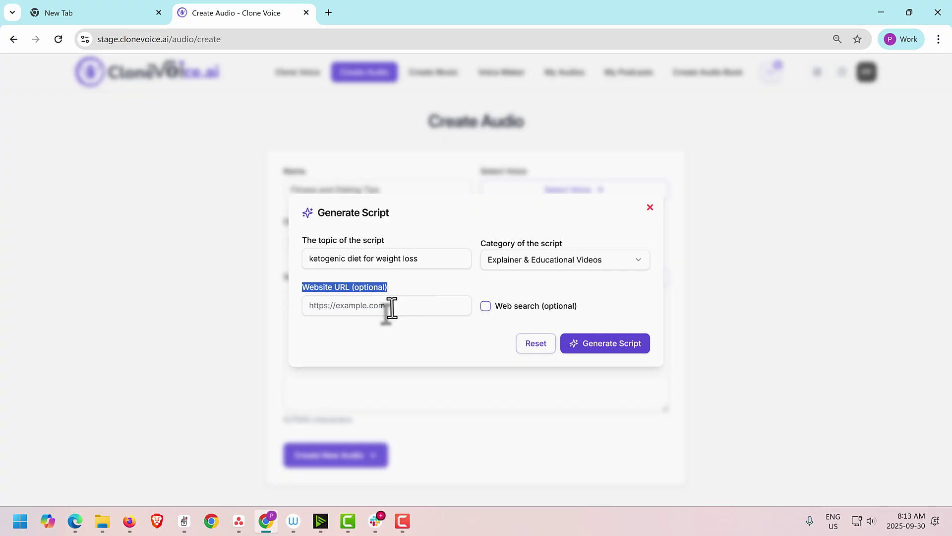
{"action": "left_click", "coordinate": [351, 352]}
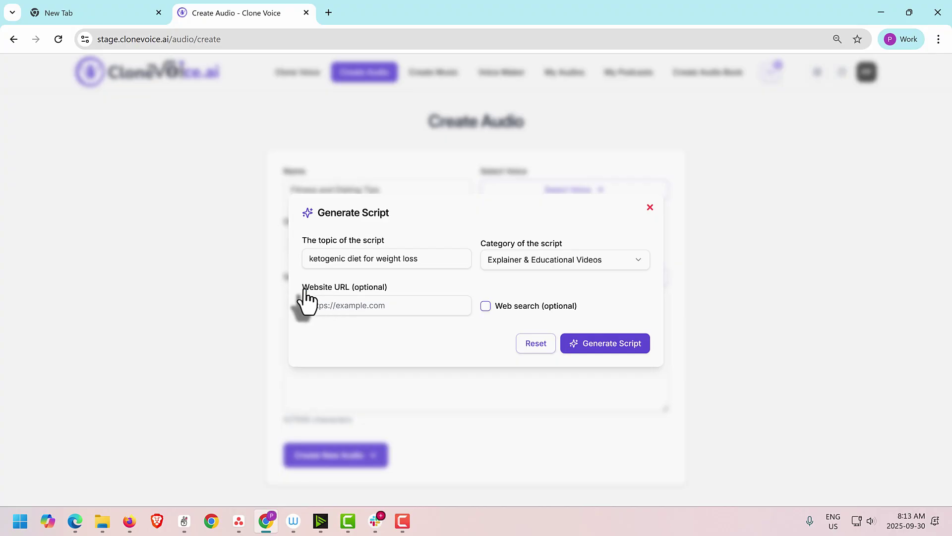
{"action": "left_click_drag", "start_coordinate": [300, 287], "coordinate": [393, 303]}
{"action": "left_click", "coordinate": [392, 331]}
{"action": "left_click", "coordinate": [347, 307]}
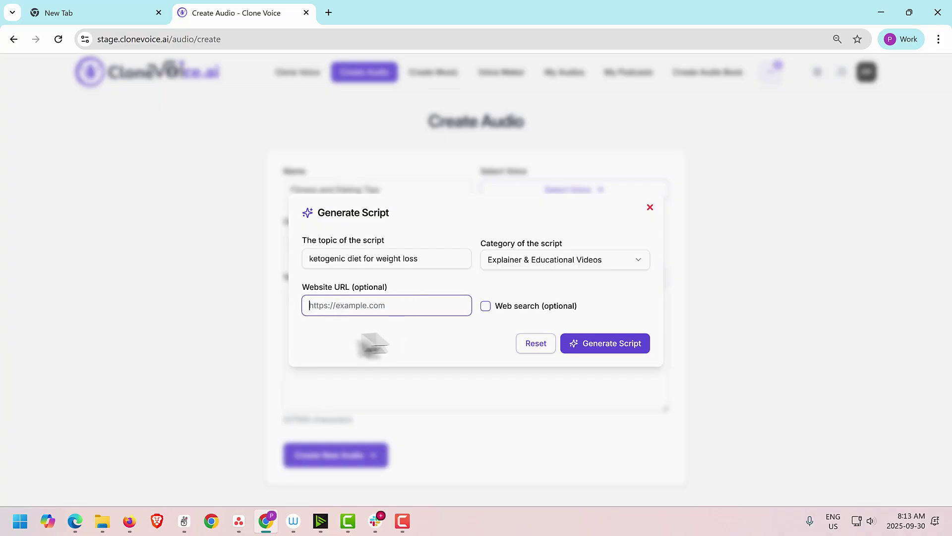
{"action": "left_click", "coordinate": [294, 302]}
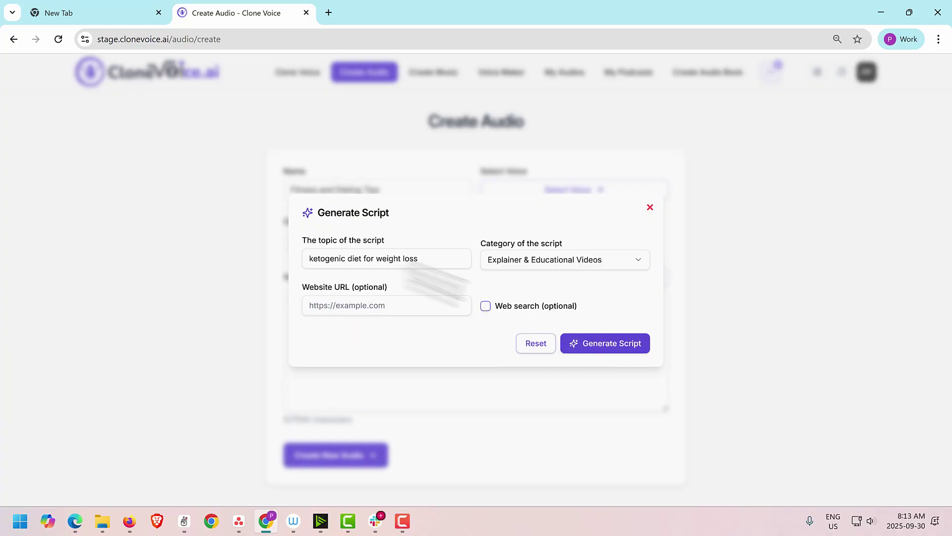
- Generate the script on the ketogenic diet and read through the generated text
{"action": "left_click", "coordinate": [610, 344]}
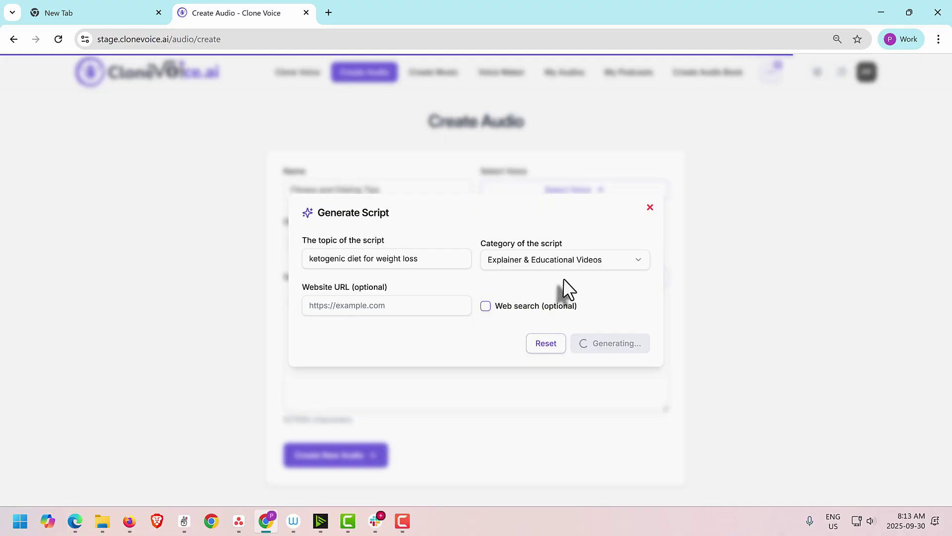
{"action": "scroll", "coordinate": [461, 339], "scroll_direction": "down", "scroll_amount": 5}
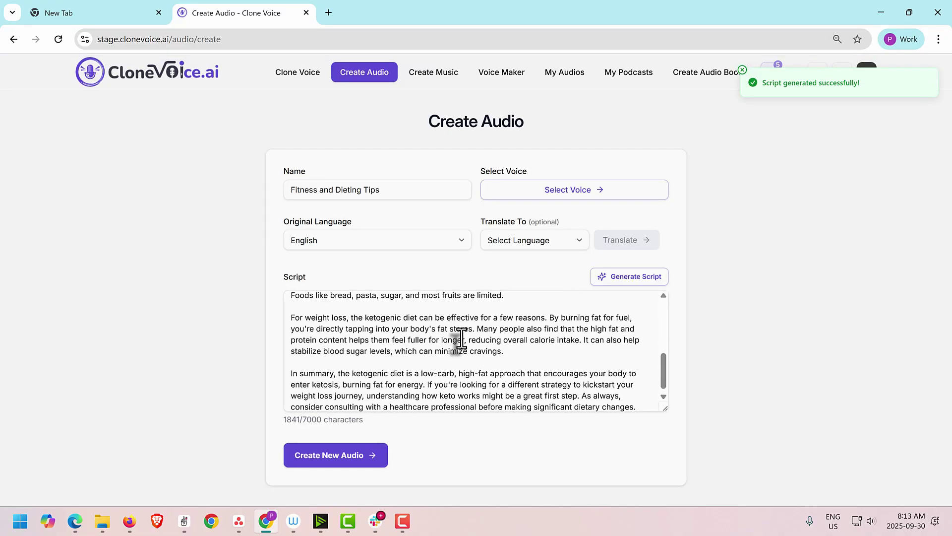
{"action": "scroll", "coordinate": [461, 340], "scroll_direction": "up", "scroll_amount": 1}
{"action": "scroll", "coordinate": [453, 340], "scroll_direction": "down", "scroll_amount": 1}
{"action": "scroll", "coordinate": [336, 329], "scroll_direction": "up", "scroll_amount": 6}
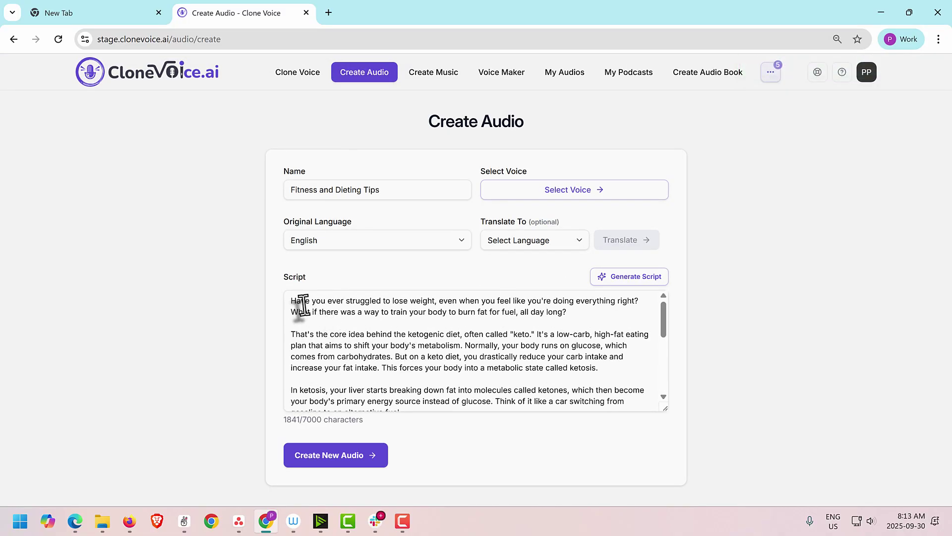
{"action": "left_click_drag", "start_coordinate": [303, 300], "coordinate": [483, 300]}
{"action": "left_click", "coordinate": [476, 307]}
{"action": "left_click_drag", "start_coordinate": [416, 301], "coordinate": [506, 300]}
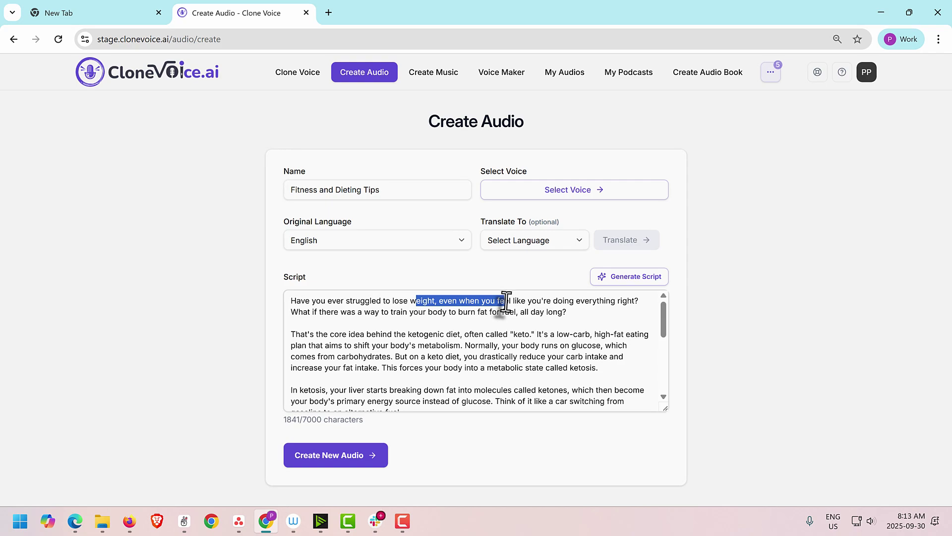
{"action": "left_click_drag", "start_coordinate": [568, 302], "coordinate": [617, 301]}
{"action": "left_click", "coordinate": [566, 311]}
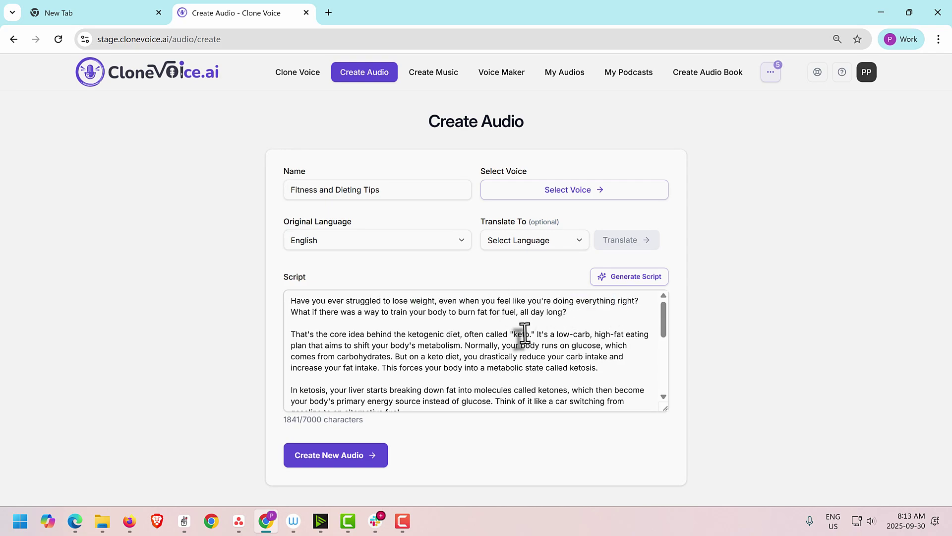
- Choose the In App Recording voice from the Cloned category and create the new audio
{"action": "left_click", "coordinate": [375, 457]}
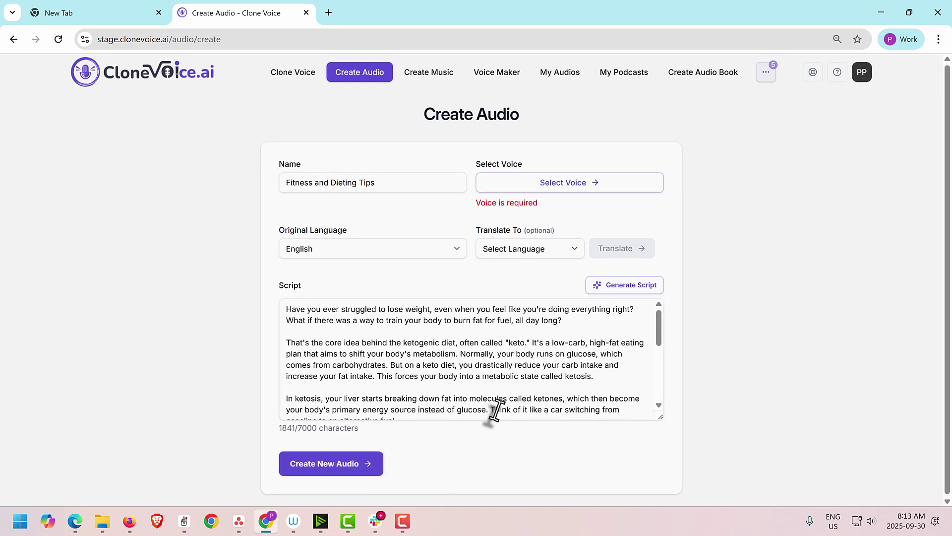
{"action": "left_click", "coordinate": [548, 191]}
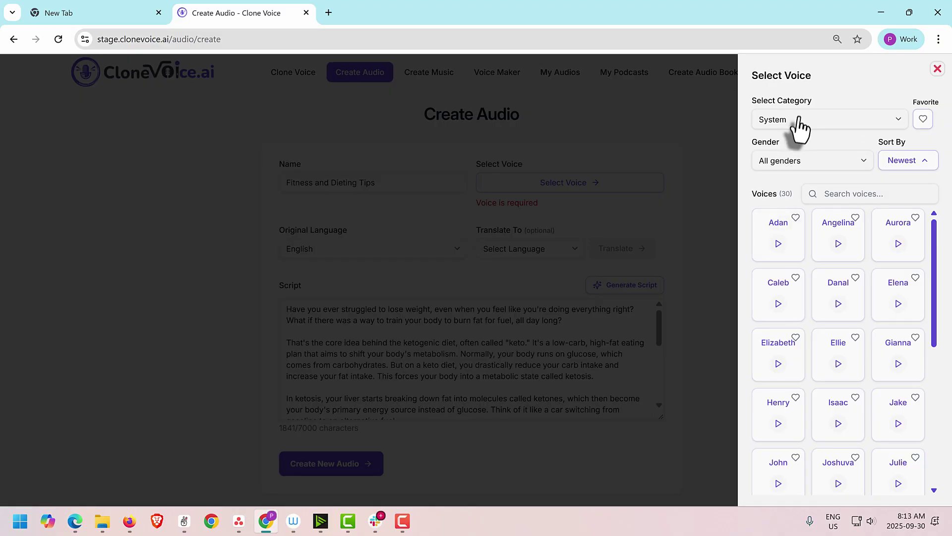
{"action": "left_click", "coordinate": [810, 130]}
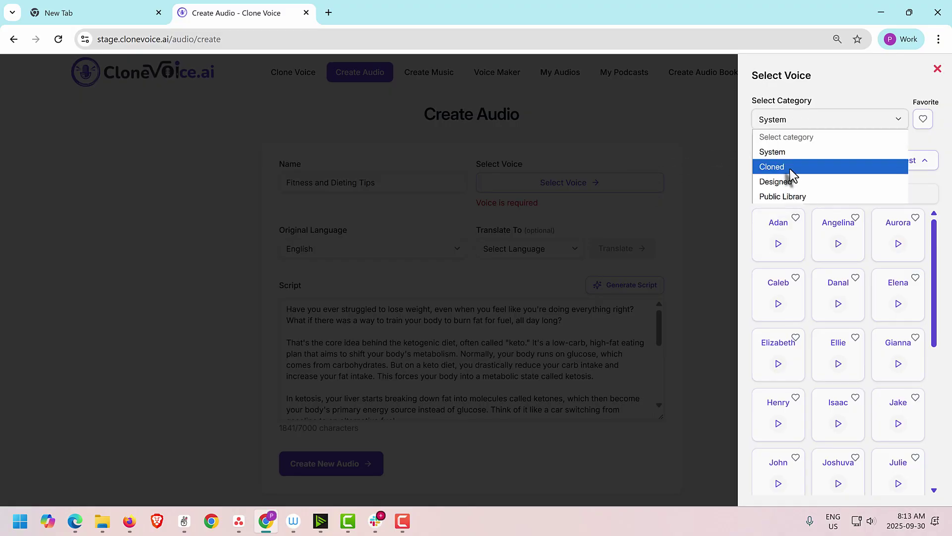
{"action": "left_click", "coordinate": [789, 167]}
{"action": "left_click", "coordinate": [781, 225]}
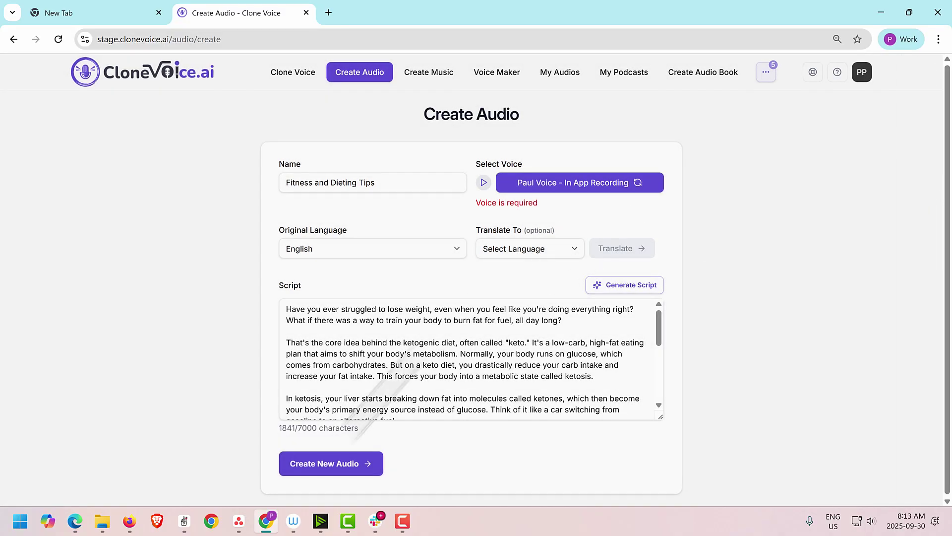
{"action": "left_click", "coordinate": [333, 469]}
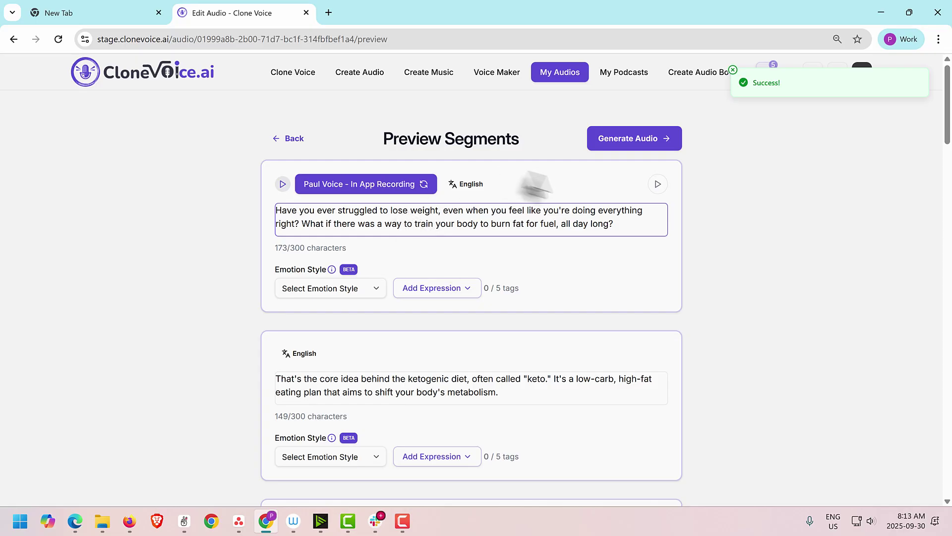
- Look through the preview segments of the new audio
{"action": "left_click_drag", "start_coordinate": [382, 139], "coordinate": [524, 144]}
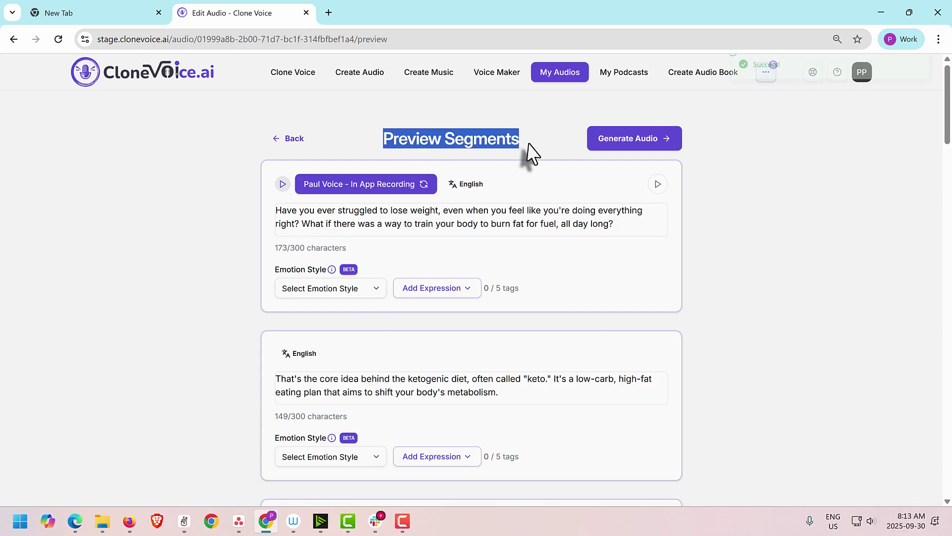
{"action": "scroll", "coordinate": [511, 297], "scroll_direction": "down", "scroll_amount": 6}
{"action": "scroll", "coordinate": [509, 305], "scroll_direction": "up", "scroll_amount": 6}
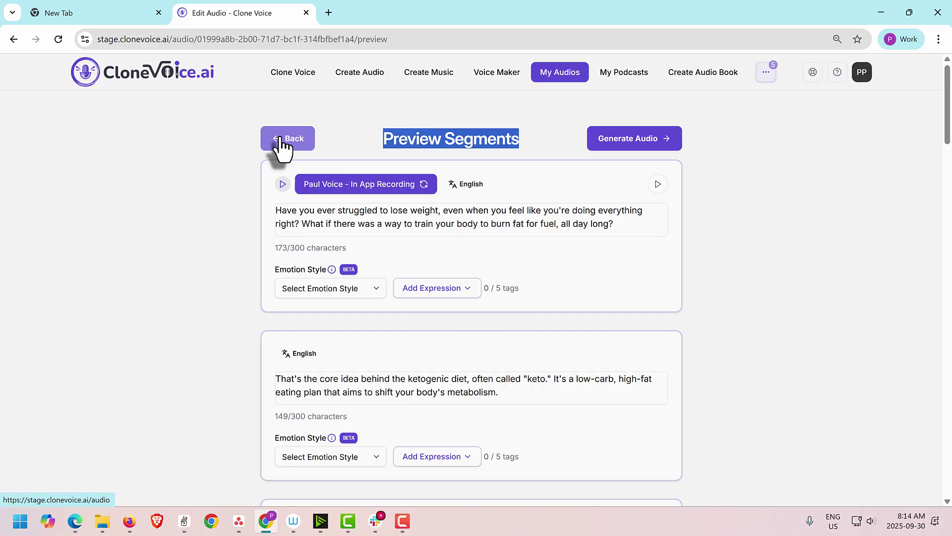
- Return to the audio list and open the "Fitness and Dieting Tips" audio for editing
{"action": "left_click", "coordinate": [285, 141]}
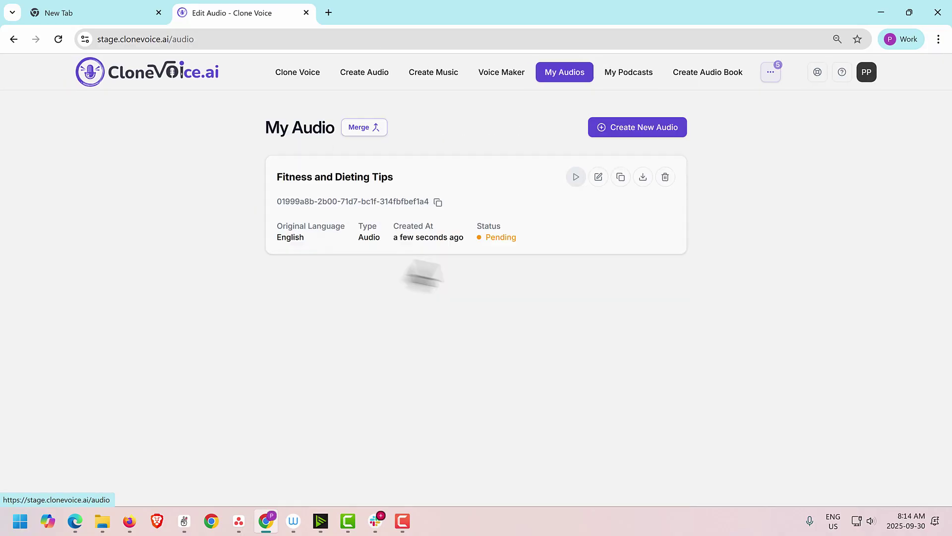
{"action": "left_click", "coordinate": [600, 179]}
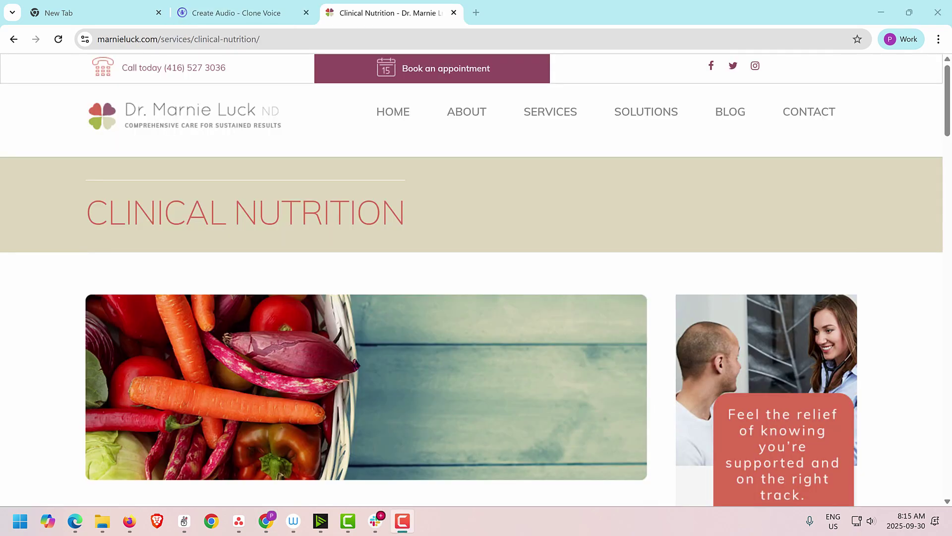
- Copy the web address of the Clinical Nutrition page
{"action": "right_click", "coordinate": [226, 40]}
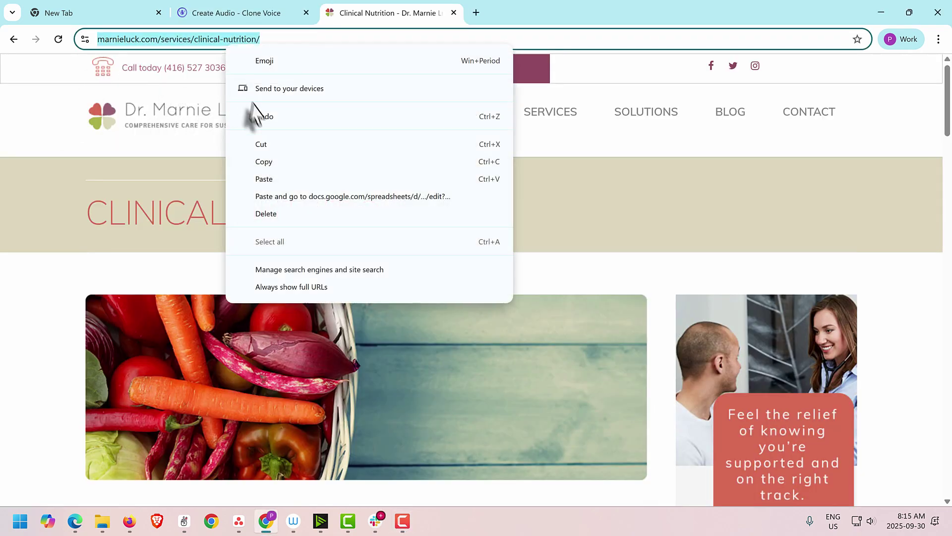
{"action": "left_click", "coordinate": [281, 162]}
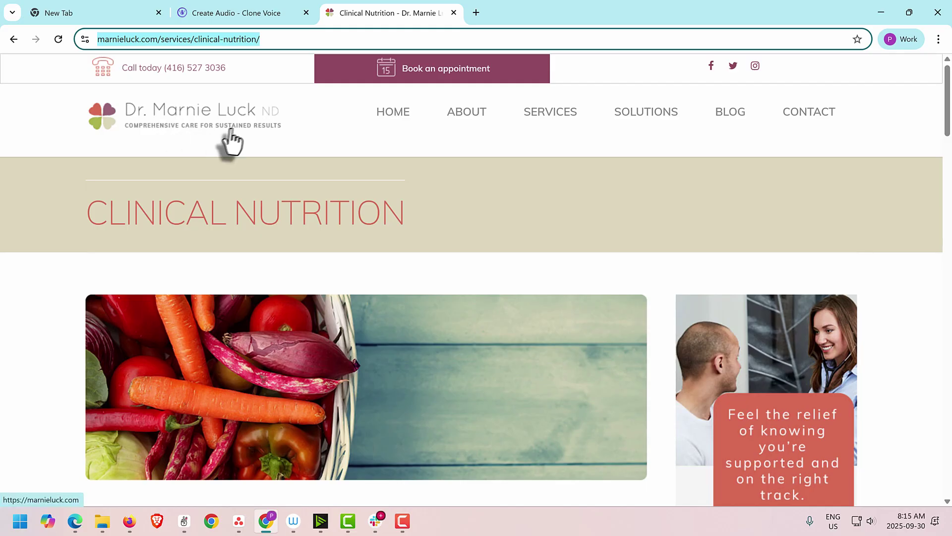
{"action": "left_click", "coordinate": [64, 269]}
- Look through the Clinical Nutrition page from its assessment text down to the footer
{"action": "scroll", "coordinate": [94, 255], "scroll_direction": "down", "scroll_amount": 5}
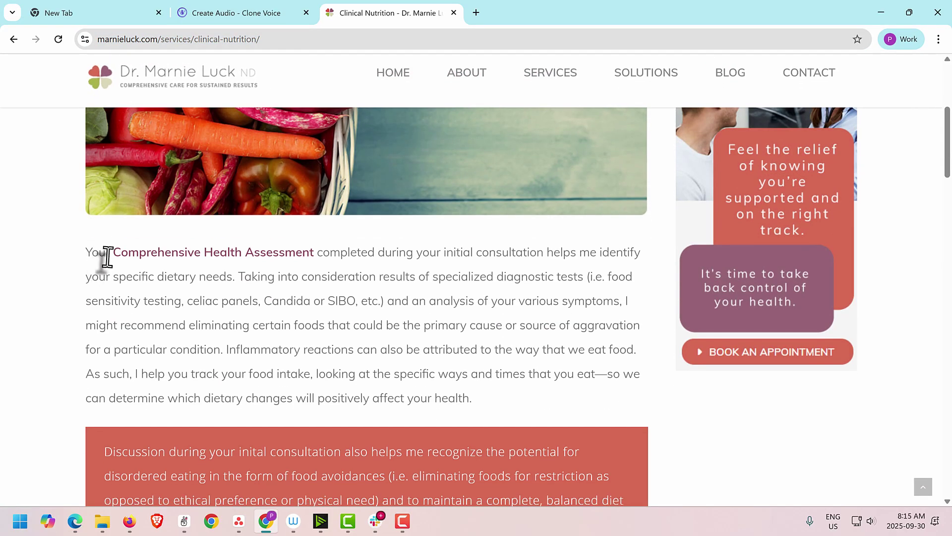
{"action": "scroll", "coordinate": [107, 256], "scroll_direction": "up", "scroll_amount": 5}
{"action": "mouse_move", "coordinate": [471, 127]}
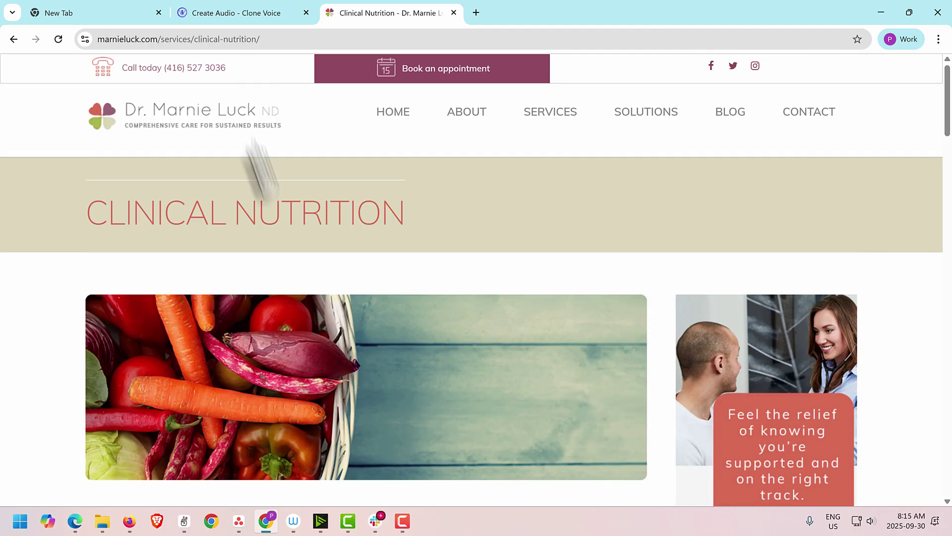
{"action": "scroll", "coordinate": [299, 204], "scroll_direction": "down", "scroll_amount": 10}
{"action": "scroll", "coordinate": [298, 201], "scroll_direction": "down", "scroll_amount": 10}
{"action": "scroll", "coordinate": [299, 201], "scroll_direction": "down", "scroll_amount": 15}
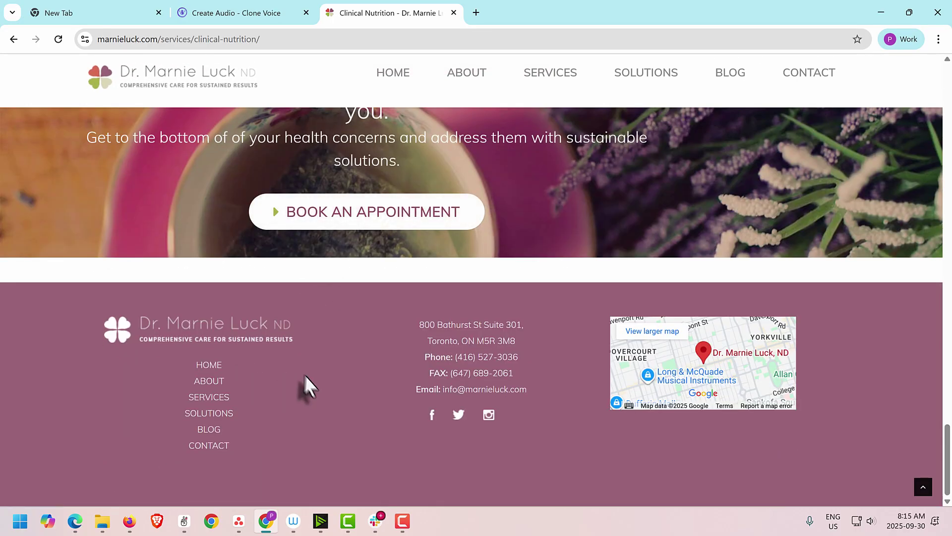
{"action": "scroll", "coordinate": [358, 384], "scroll_direction": "up", "scroll_amount": 10}
{"action": "scroll", "coordinate": [358, 384], "scroll_direction": "up", "scroll_amount": 10}
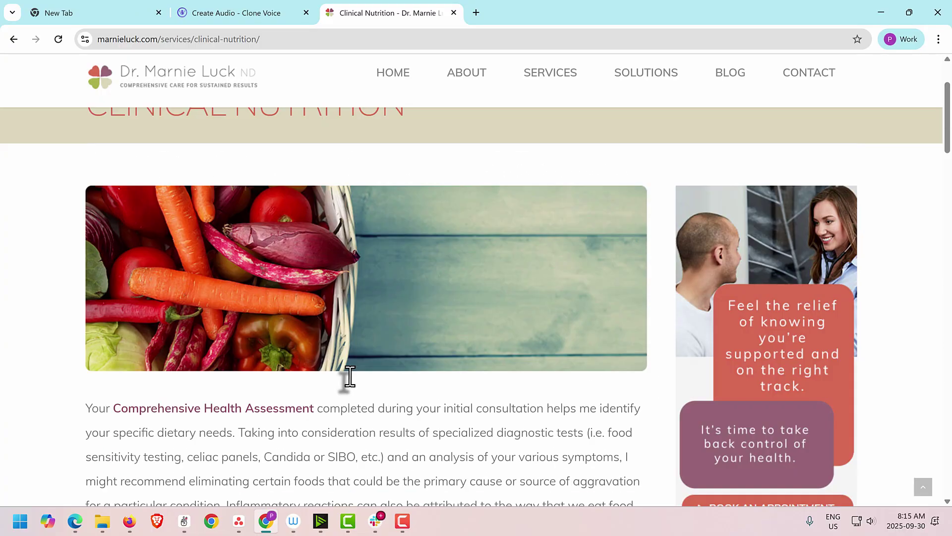
- Copy the Clinical Nutrition page's web address into the website URL of a new script generation for the audio
{"action": "right_click", "coordinate": [236, 39]}
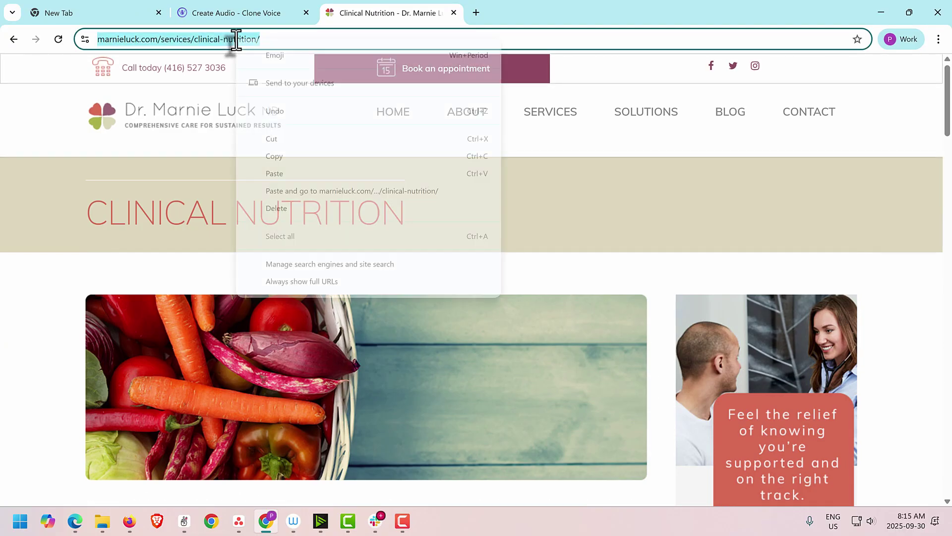
{"action": "left_click", "coordinate": [274, 156]}
{"action": "left_click", "coordinate": [233, 13]}
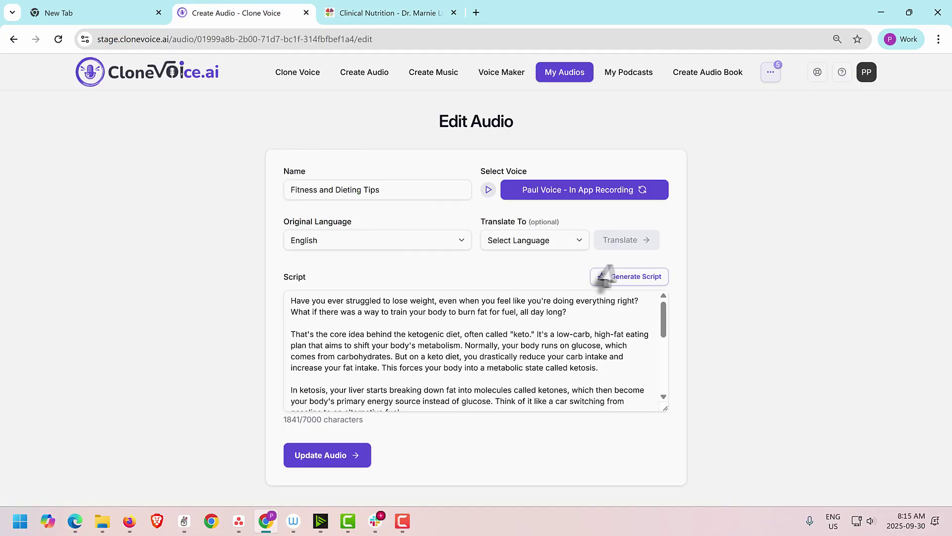
{"action": "left_click", "coordinate": [641, 280]}
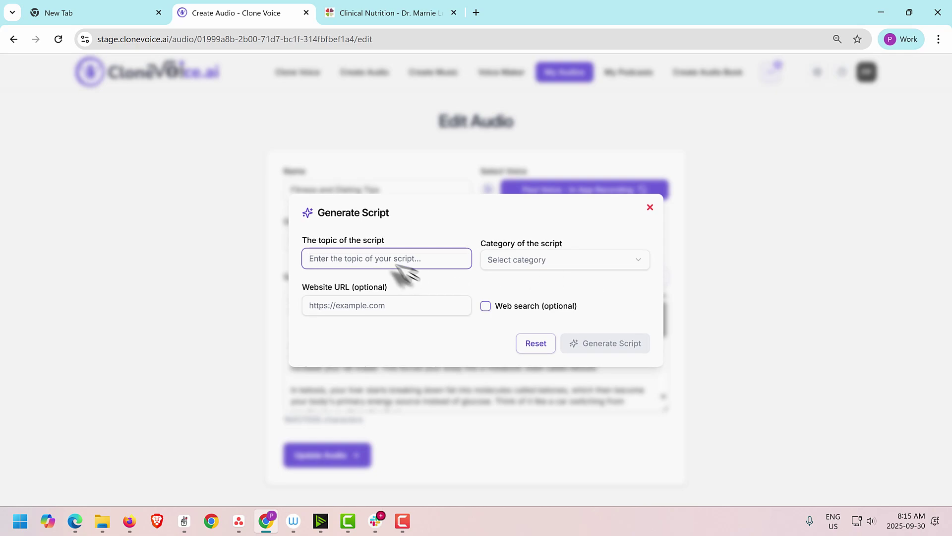
{"action": "right_click", "coordinate": [392, 304]}
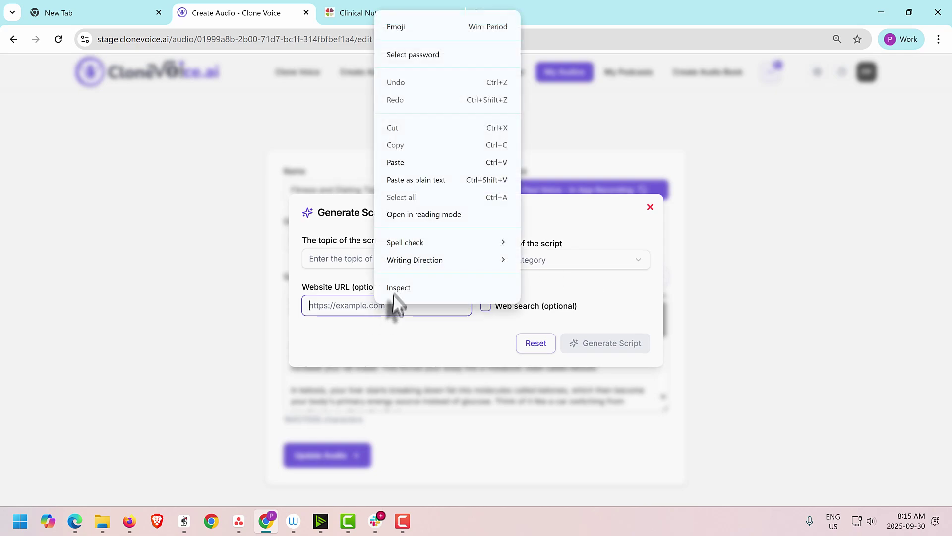
{"action": "left_click", "coordinate": [404, 179]}
{"action": "double_click", "coordinate": [406, 304]}
{"action": "key", "text": "ctrl+a"}
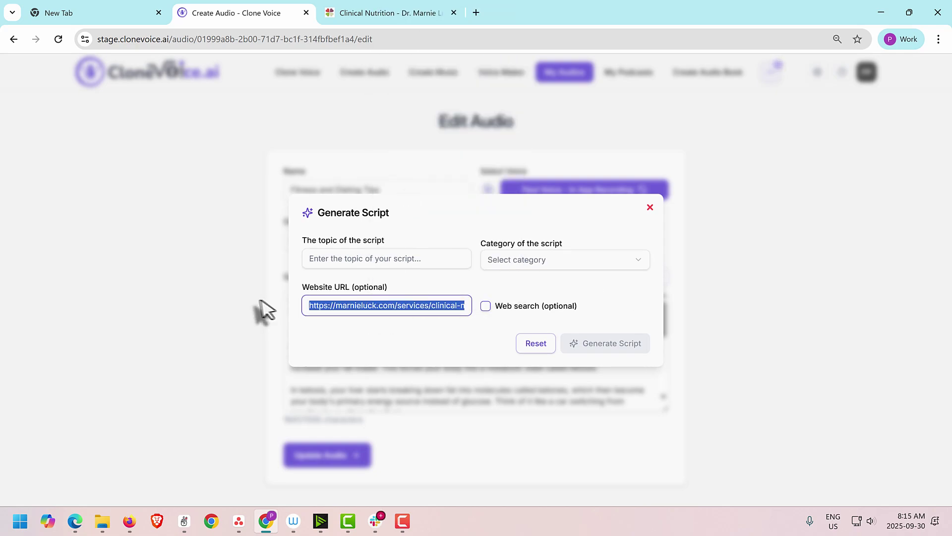
{"action": "left_click_drag", "start_coordinate": [431, 304], "coordinate": [504, 318]}
{"action": "left_click", "coordinate": [396, 306]}
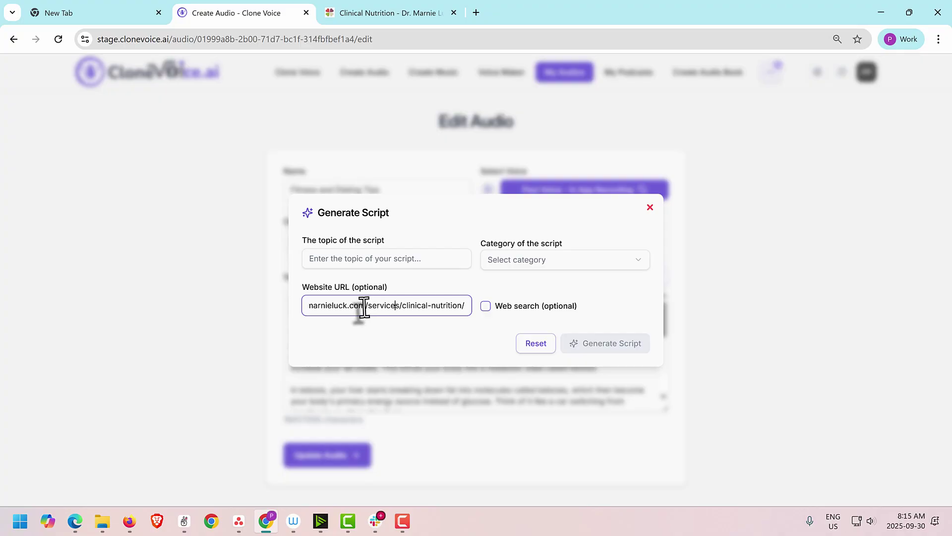
{"action": "left_click_drag", "start_coordinate": [364, 306], "coordinate": [506, 314]}
{"action": "left_click", "coordinate": [400, 304]}
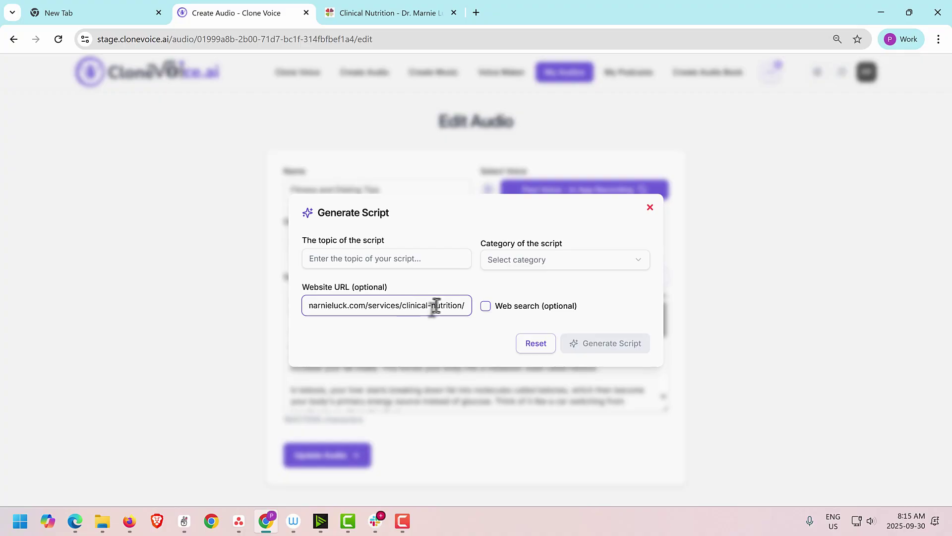
{"action": "left_click_drag", "start_coordinate": [436, 304], "coordinate": [415, 304]}
{"action": "left_click", "coordinate": [413, 305]}
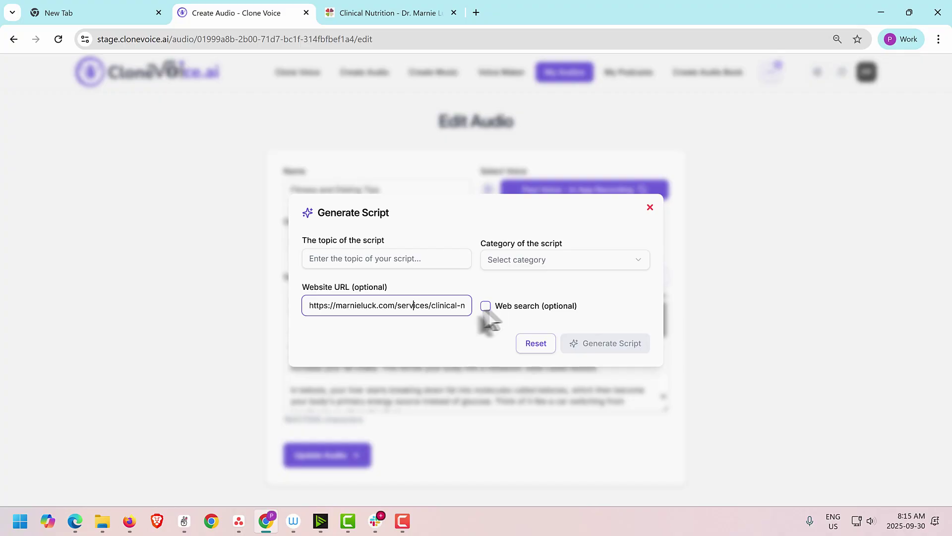
- Look through the Clinical Nutrition page's content once more and return to the script generation form
{"action": "left_click", "coordinate": [382, 11]}
{"action": "scroll", "coordinate": [406, 223], "scroll_direction": "down", "scroll_amount": 10}
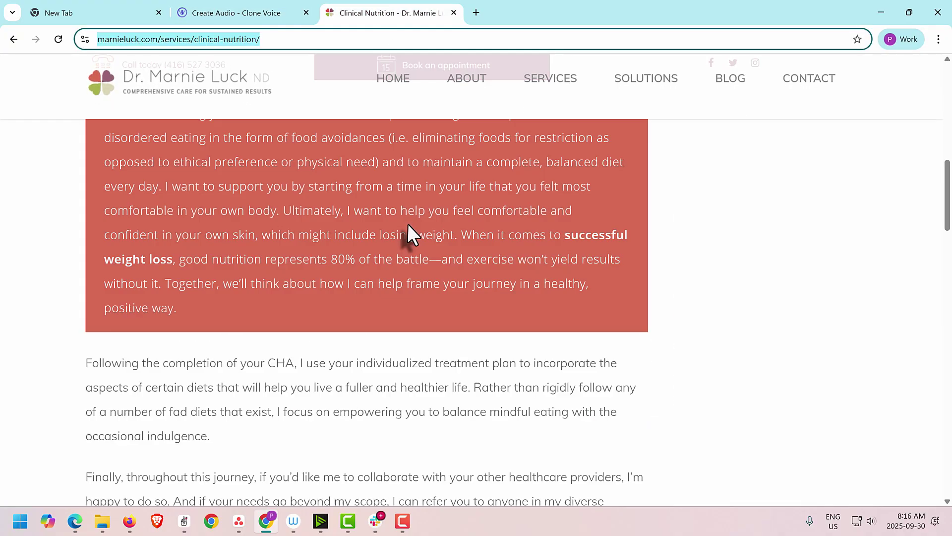
{"action": "scroll", "coordinate": [407, 224], "scroll_direction": "down", "scroll_amount": 20}
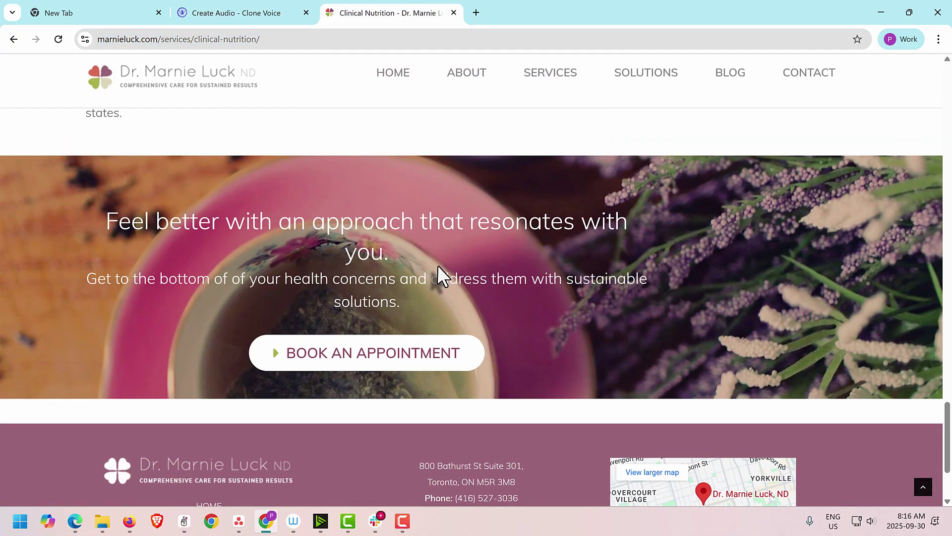
{"action": "scroll", "coordinate": [437, 265], "scroll_direction": "up", "scroll_amount": 10}
{"action": "left_click", "coordinate": [261, 15]}
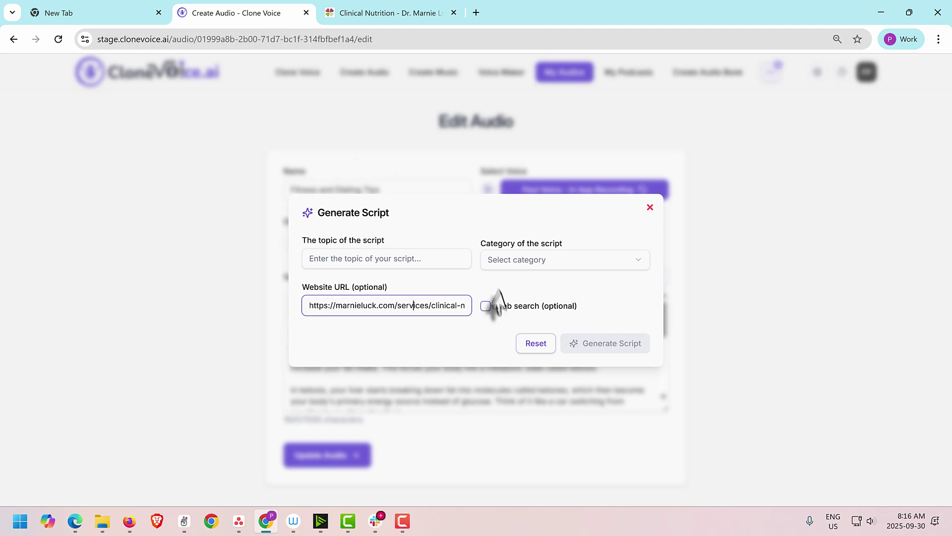
- Set the script topic to "How our nutritional consulting will benefit your health" and the category to Advertisement & Commercial Scripts
{"action": "left_click", "coordinate": [395, 267]}
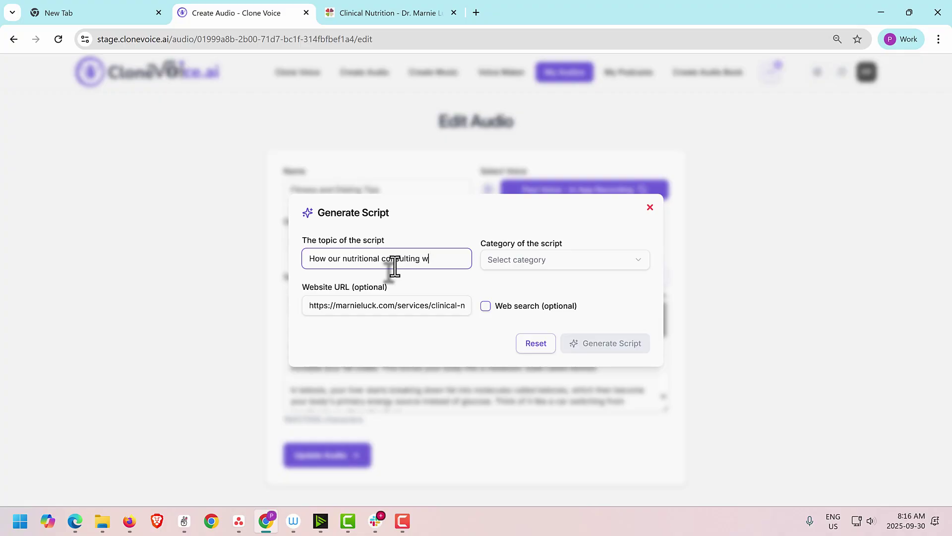
{"action": "type", "text": "you"}
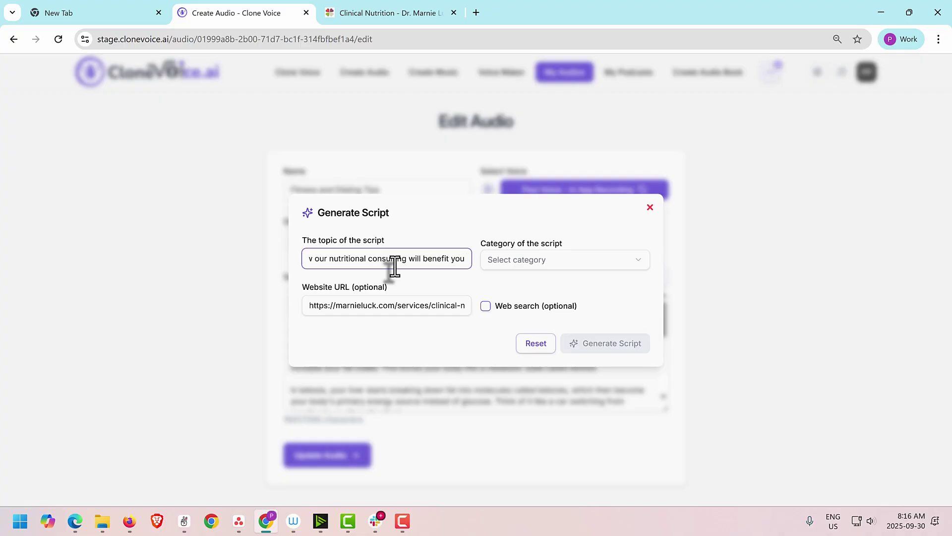
{"action": "type", "text": "r health"}
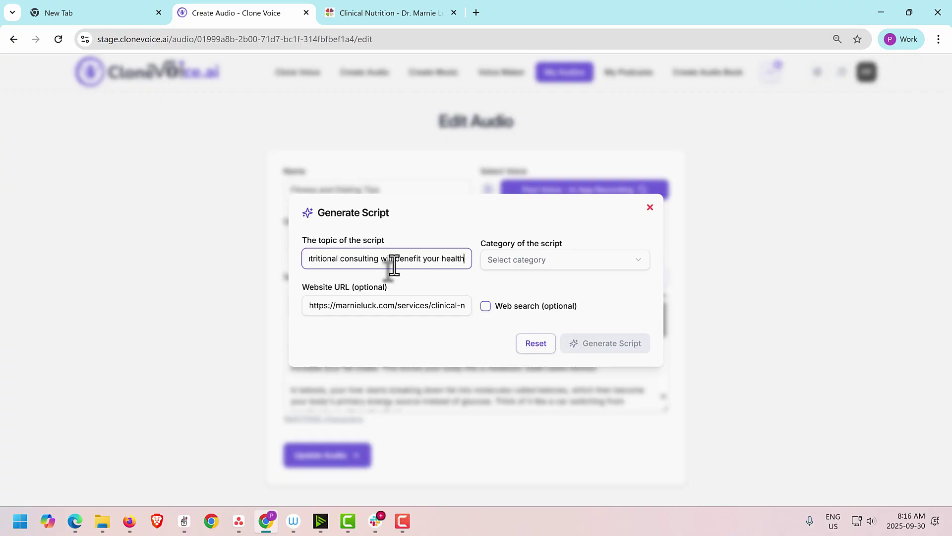
{"action": "left_click", "coordinate": [528, 260]}
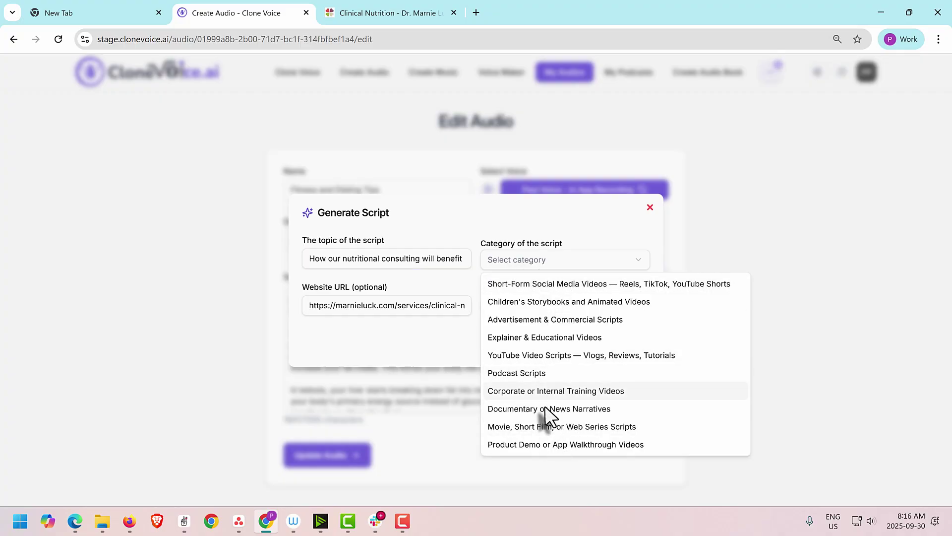
{"action": "left_click", "coordinate": [534, 321]}
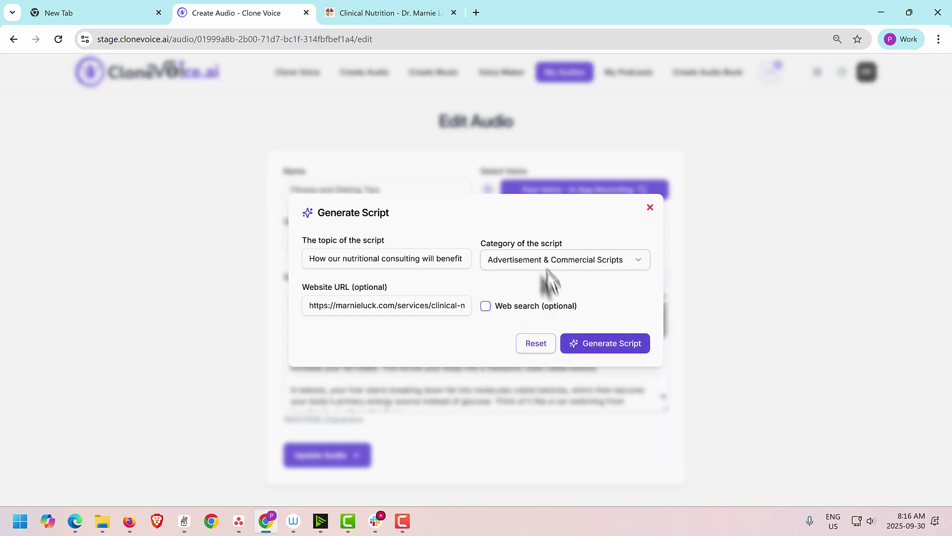
- Check the entered website URL and generate the script from the topic, category and URL
{"action": "left_click_drag", "start_coordinate": [387, 306], "coordinate": [258, 308]}
{"action": "left_click", "coordinate": [405, 306]}
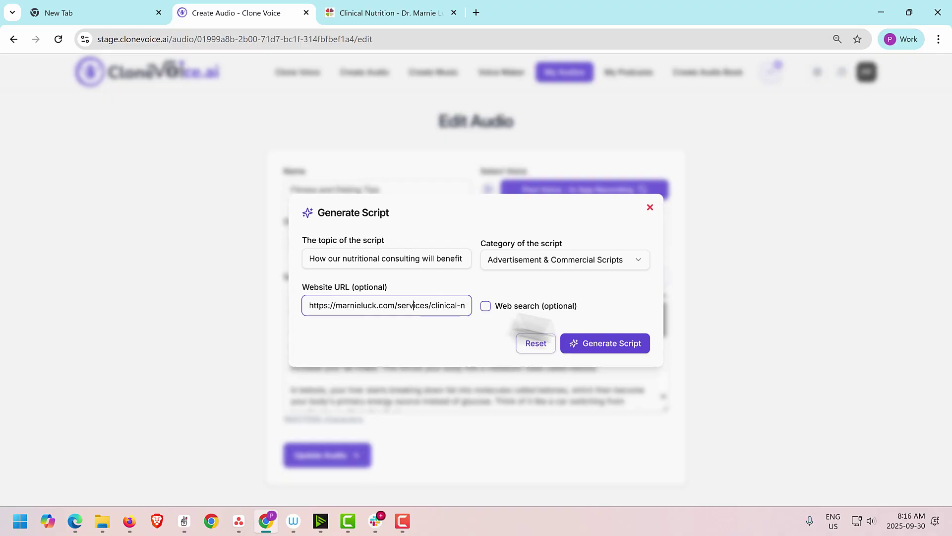
{"action": "left_click_drag", "start_coordinate": [404, 304], "coordinate": [248, 302]}
{"action": "left_click", "coordinate": [403, 306]}
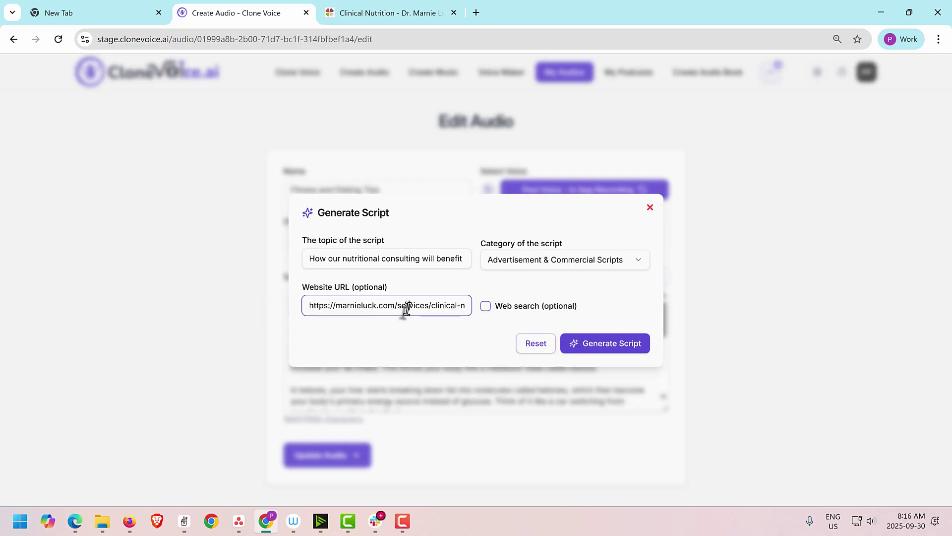
{"action": "left_click", "coordinate": [611, 352]}
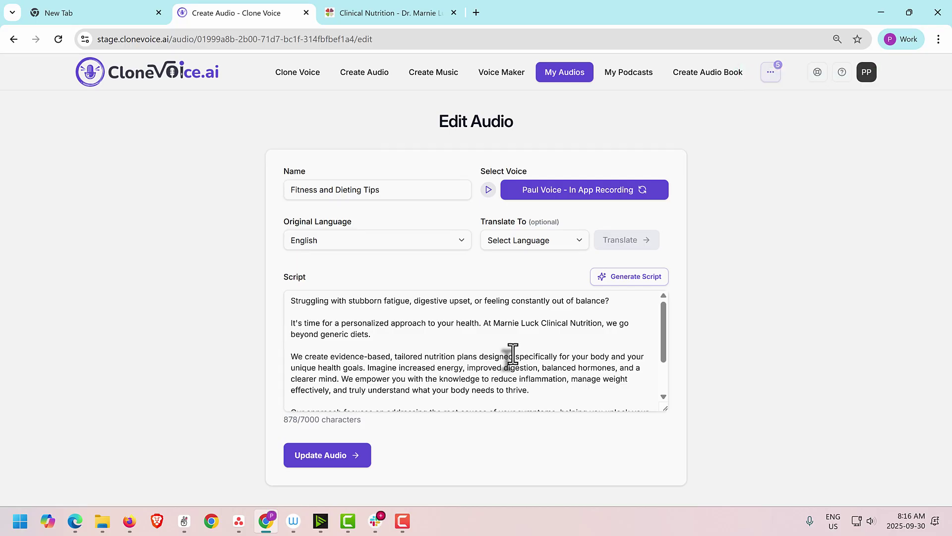
- Read through the generated advertisement script from its opening question to its end
{"action": "left_click", "coordinate": [485, 345]}
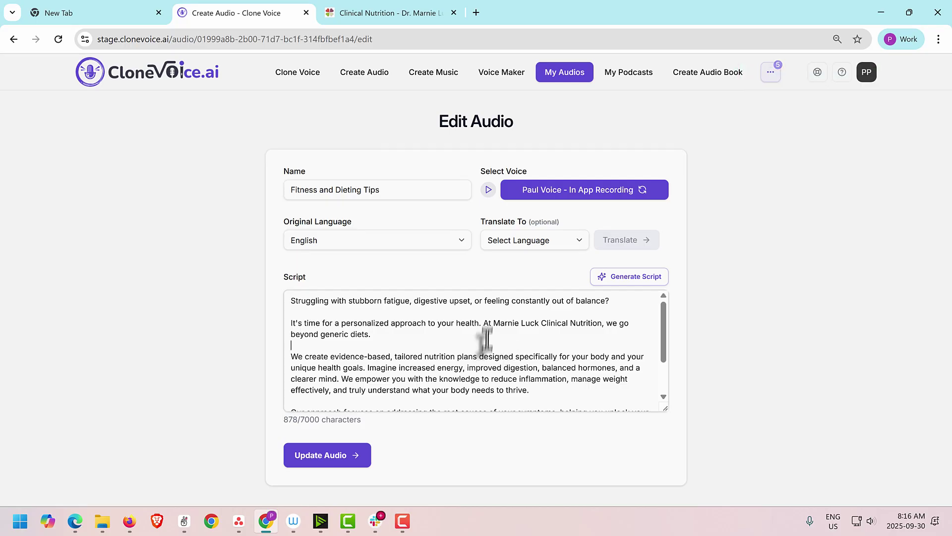
{"action": "left_click_drag", "start_coordinate": [485, 327], "coordinate": [598, 333]}
{"action": "left_click", "coordinate": [496, 335]}
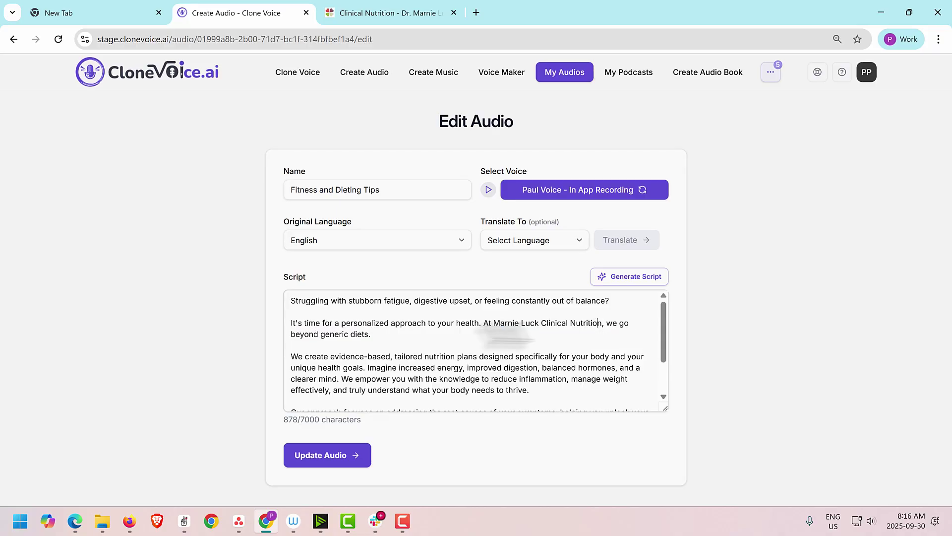
{"action": "left_click_drag", "start_coordinate": [370, 334], "coordinate": [470, 357]}
{"action": "left_click", "coordinate": [401, 349]}
{"action": "left_click", "coordinate": [498, 356]}
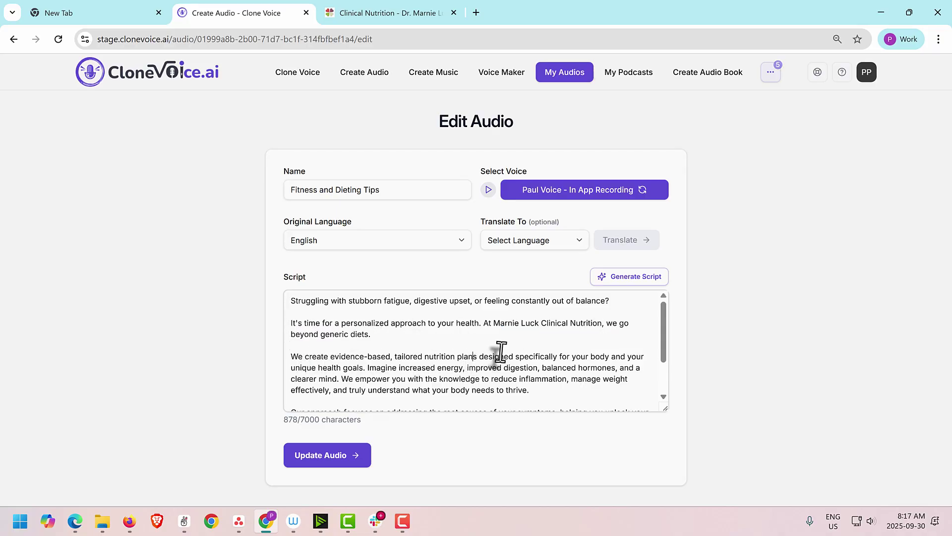
{"action": "scroll", "coordinate": [501, 352], "scroll_direction": "down", "scroll_amount": 1}
{"action": "left_click_drag", "start_coordinate": [522, 400], "coordinate": [318, 322]}
{"action": "left_click", "coordinate": [367, 345]}
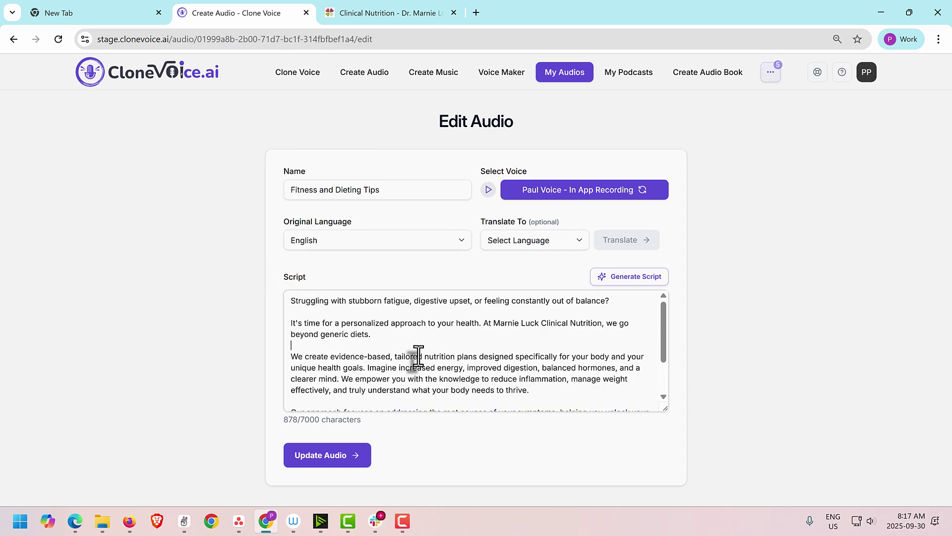
{"action": "scroll", "coordinate": [531, 379], "scroll_direction": "down", "scroll_amount": 2}
{"action": "scroll", "coordinate": [531, 382], "scroll_direction": "up", "scroll_amount": 2}
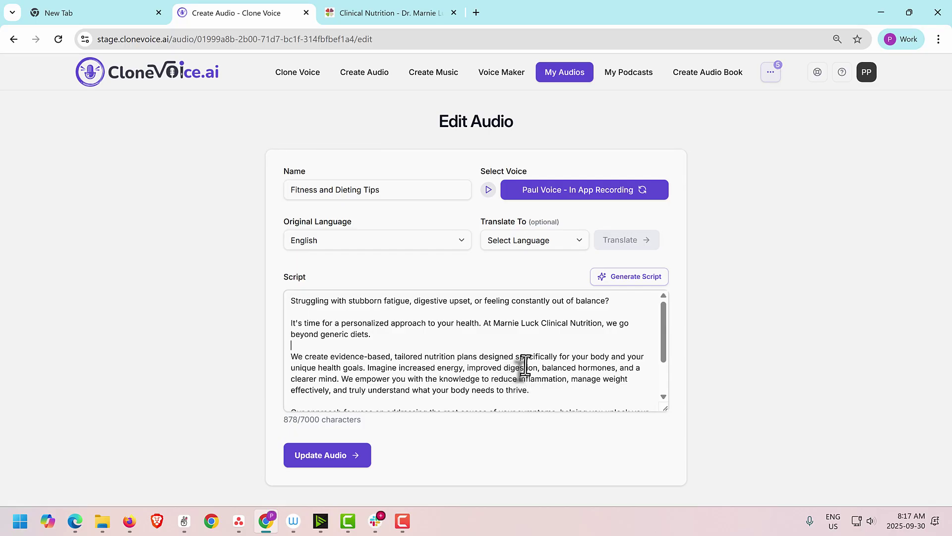
{"action": "scroll", "coordinate": [544, 370], "scroll_direction": "down", "scroll_amount": 2}
{"action": "scroll", "coordinate": [548, 368], "scroll_direction": "up", "scroll_amount": 2}
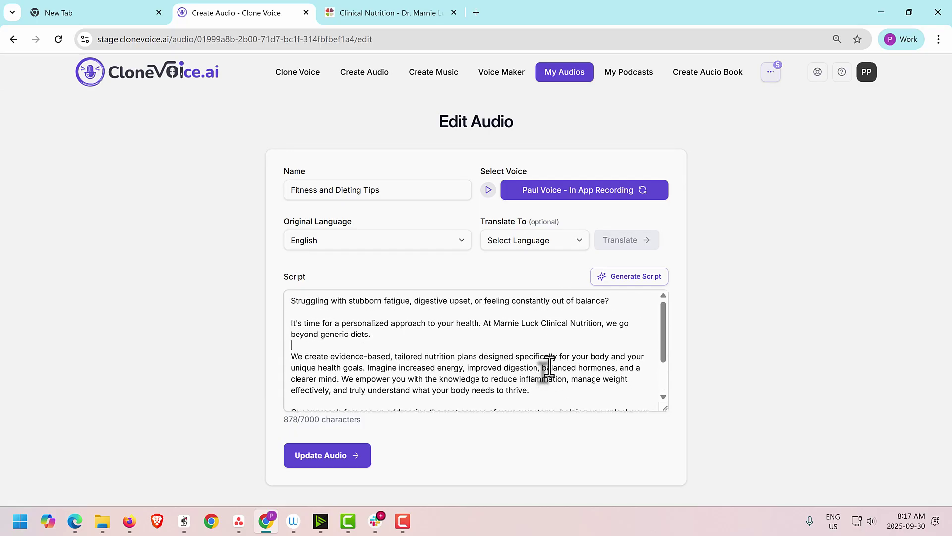
- Update the audio with the new script and look through its preview segments
{"action": "left_click", "coordinate": [331, 460]}
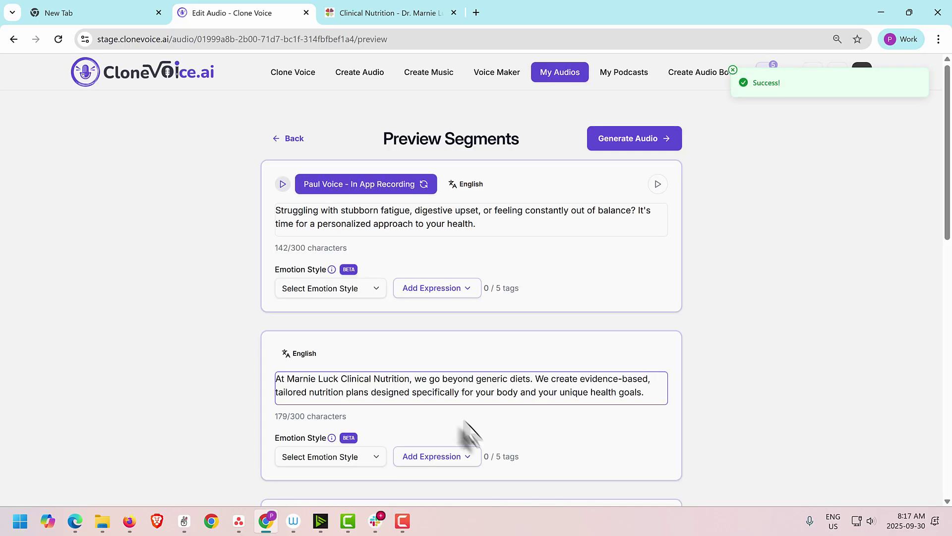
{"action": "scroll", "coordinate": [528, 307], "scroll_direction": "down", "scroll_amount": 4}
{"action": "scroll", "coordinate": [527, 312], "scroll_direction": "up", "scroll_amount": 4}
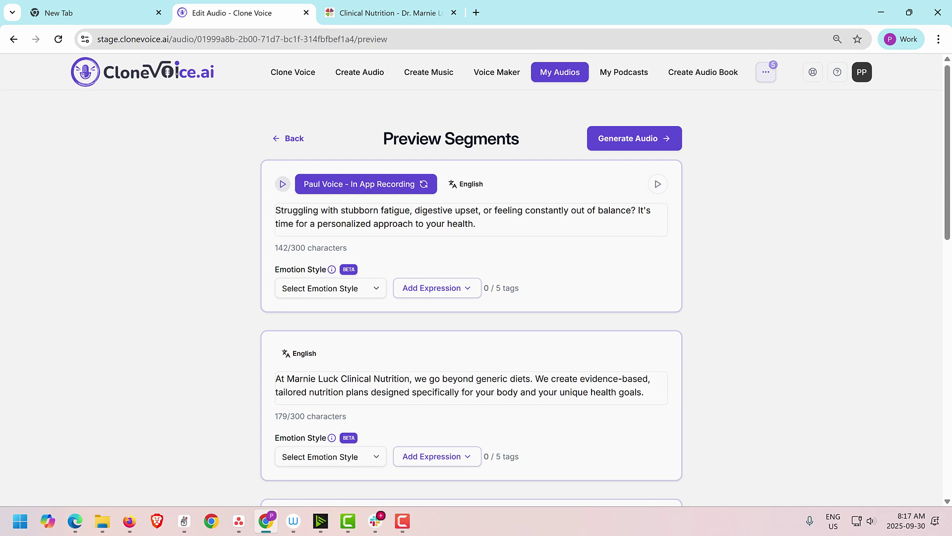
{"action": "mouse_move", "coordinate": [288, 152]}
{"action": "left_mouse_down"}
{"action": "mouse_move", "coordinate": [245, 150]}
{"action": "mouse_move", "coordinate": [233, 289]}
{"action": "mouse_move", "coordinate": [253, 308]}
{"action": "mouse_move", "coordinate": [703, 331]}
{"action": "mouse_move", "coordinate": [712, 236]}
{"action": "mouse_move", "coordinate": [694, 152]}
{"action": "mouse_move", "coordinate": [438, 157]}
{"action": "mouse_move", "coordinate": [256, 146]}
{"action": "left_mouse_up"}
{"action": "left_click", "coordinate": [170, 237]}
{"action": "left_click_drag", "start_coordinate": [170, 238], "coordinate": [171, 248]}
{"action": "left_click_drag", "start_coordinate": [176, 216], "coordinate": [182, 226]}
{"action": "mouse_move", "coordinate": [276, 320]}
{"action": "left_mouse_down"}
{"action": "mouse_move", "coordinate": [225, 430]}
{"action": "mouse_move", "coordinate": [225, 483]}
{"action": "mouse_move", "coordinate": [355, 495]}
{"action": "mouse_move", "coordinate": [707, 489]}
{"action": "mouse_move", "coordinate": [715, 328]}
{"action": "left_mouse_up"}
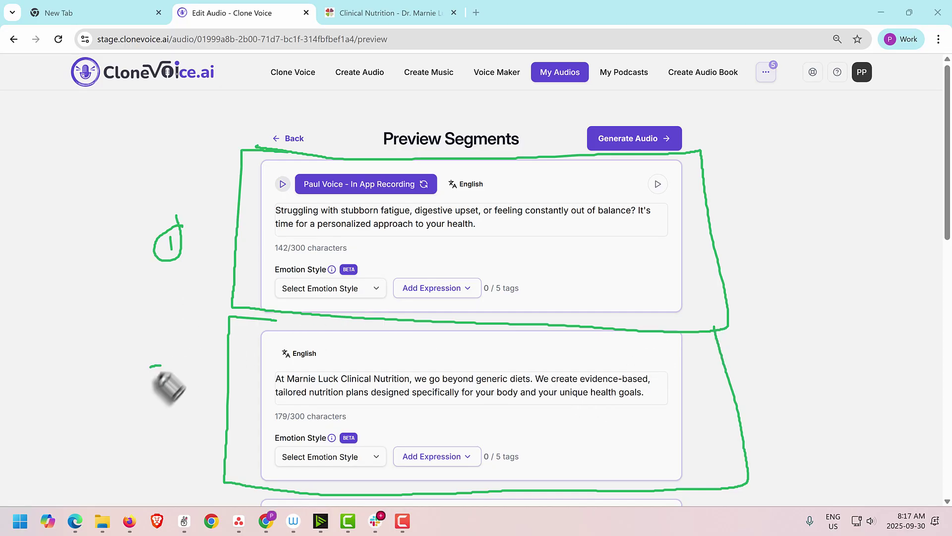
{"action": "left_click_drag", "start_coordinate": [128, 371], "coordinate": [183, 355]}
{"action": "mouse_move", "coordinate": [151, 364]}
{"action": "left_mouse_down"}
{"action": "mouse_move", "coordinate": [187, 372]}
{"action": "mouse_move", "coordinate": [209, 393]}
{"action": "mouse_move", "coordinate": [128, 372]}
{"action": "left_mouse_up"}
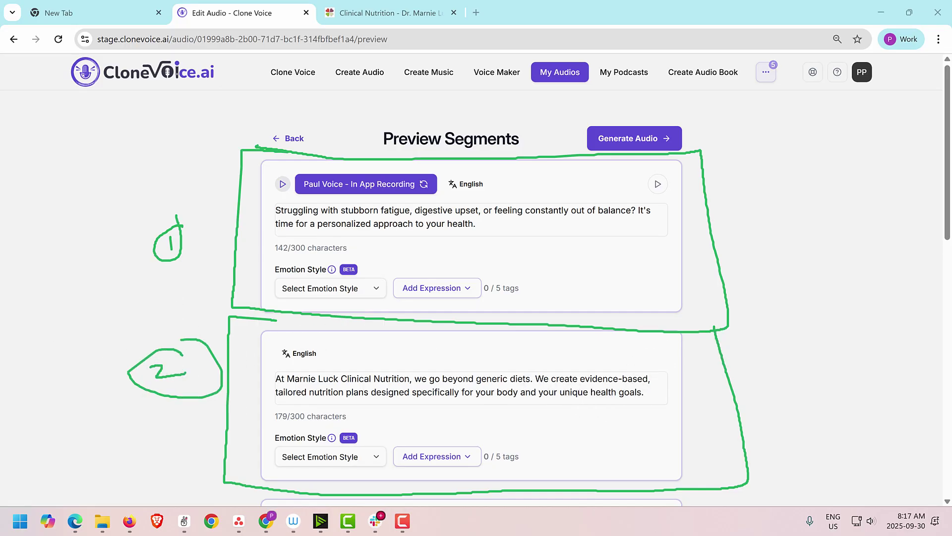
{"action": "key", "text": "Escape"}
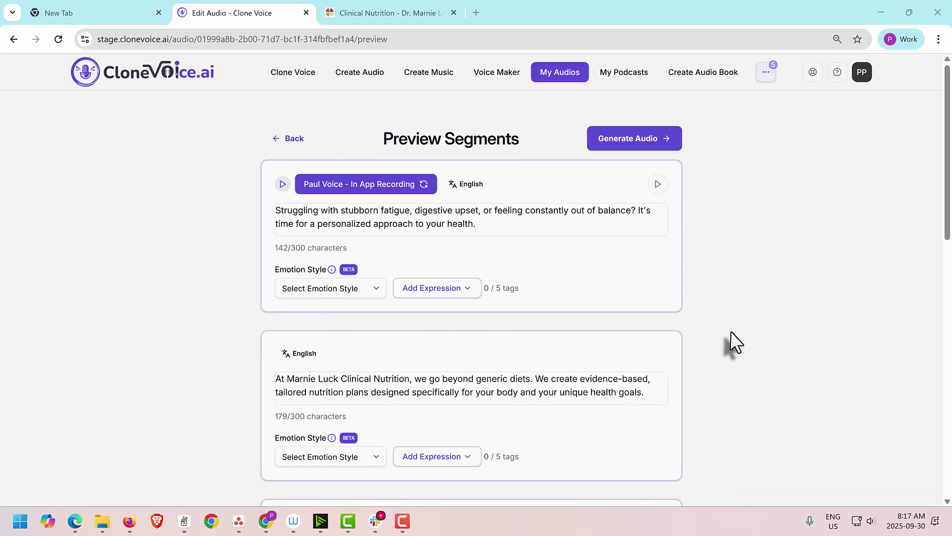
- Look over the preview segments and examine the first segment's text
{"action": "scroll", "coordinate": [731, 331], "scroll_direction": "down", "scroll_amount": 4}
{"action": "scroll", "coordinate": [731, 331], "scroll_direction": "up", "scroll_amount": 4}
{"action": "left_click", "coordinate": [377, 218]}
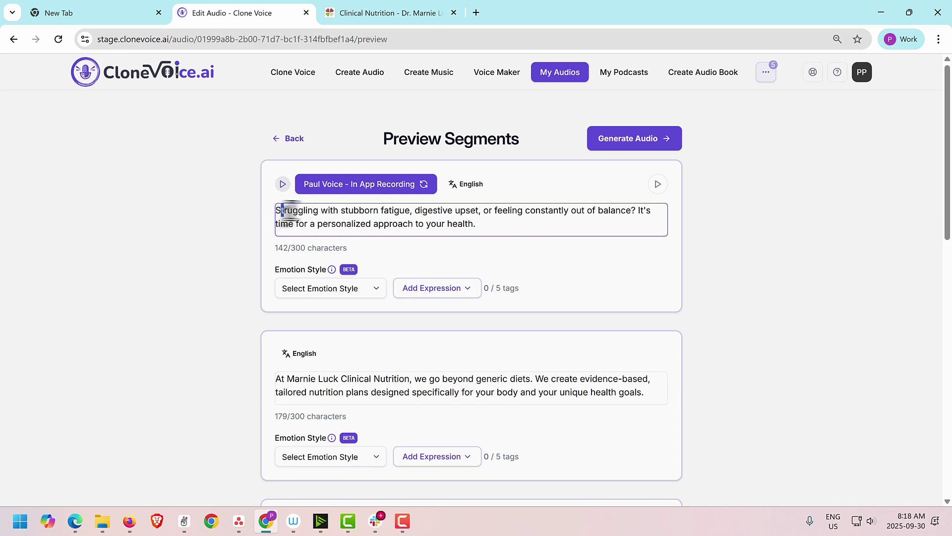
{"action": "left_click_drag", "start_coordinate": [283, 211], "coordinate": [415, 214]}
{"action": "left_click", "coordinate": [416, 214]}
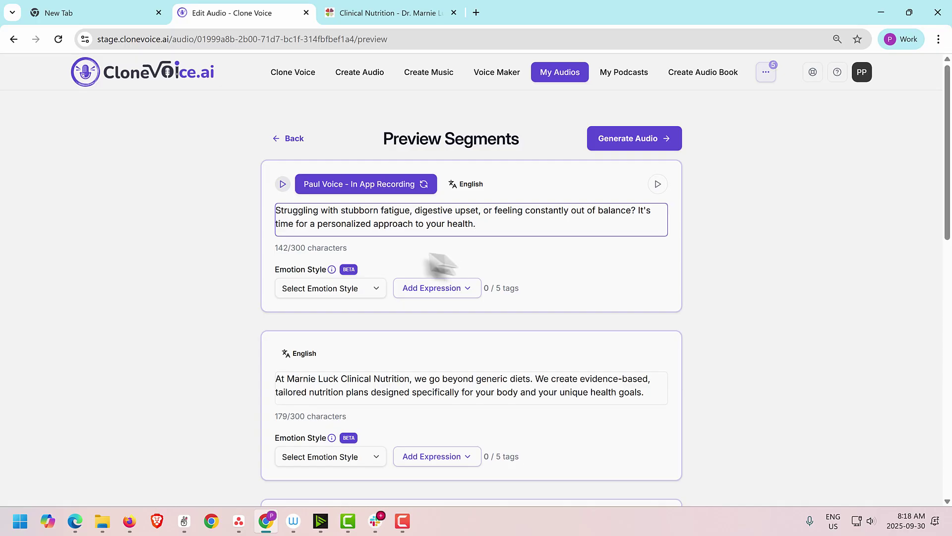
{"action": "left_click_drag", "start_coordinate": [500, 226], "coordinate": [244, 208]}
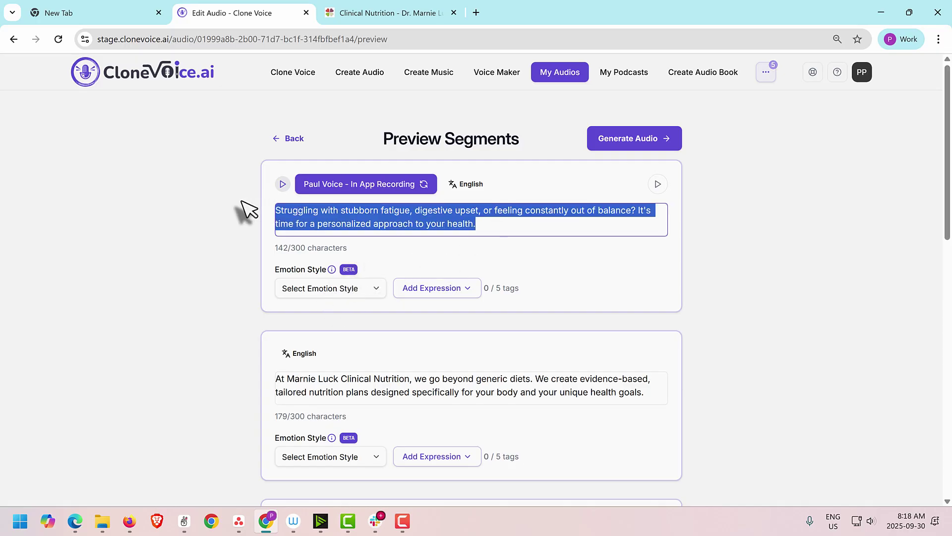
{"action": "left_click", "coordinate": [328, 223]}
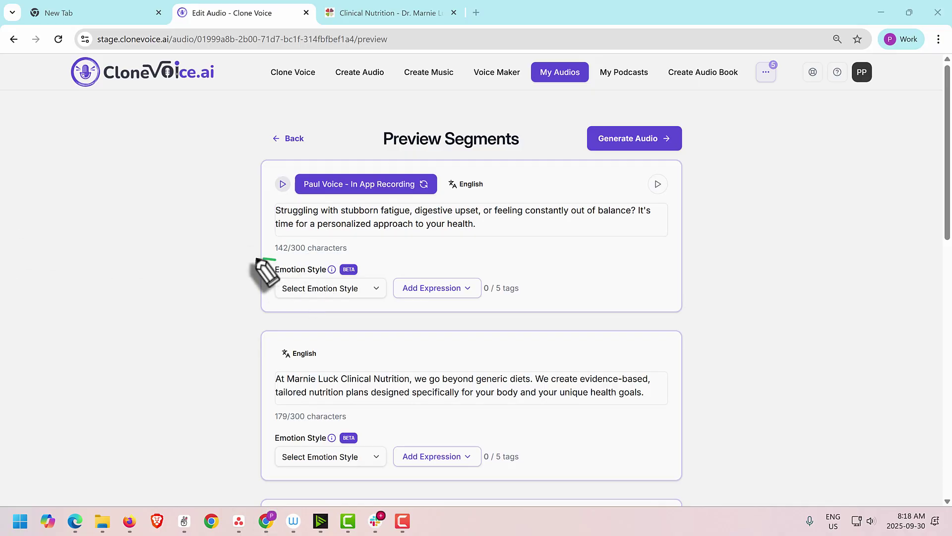
{"action": "mouse_move", "coordinate": [276, 259]}
{"action": "left_mouse_down"}
{"action": "mouse_move", "coordinate": [258, 291]}
{"action": "mouse_move", "coordinate": [274, 301]}
{"action": "mouse_move", "coordinate": [382, 306]}
{"action": "mouse_move", "coordinate": [385, 268]}
{"action": "mouse_move", "coordinate": [263, 256]}
{"action": "left_mouse_up"}
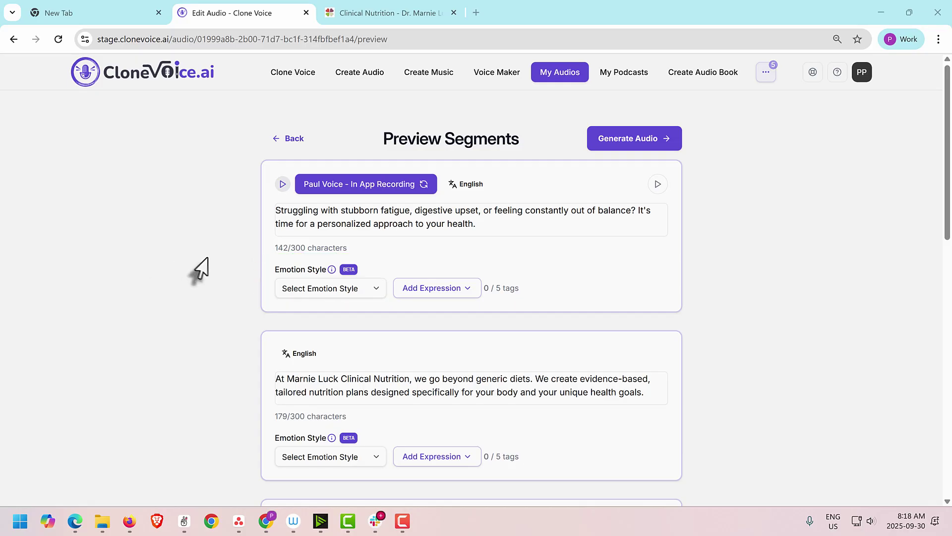
- Set the first segment's emotion style to Afraid and review its opening question about fatigue and digestive upset
{"action": "left_click", "coordinate": [323, 290]}
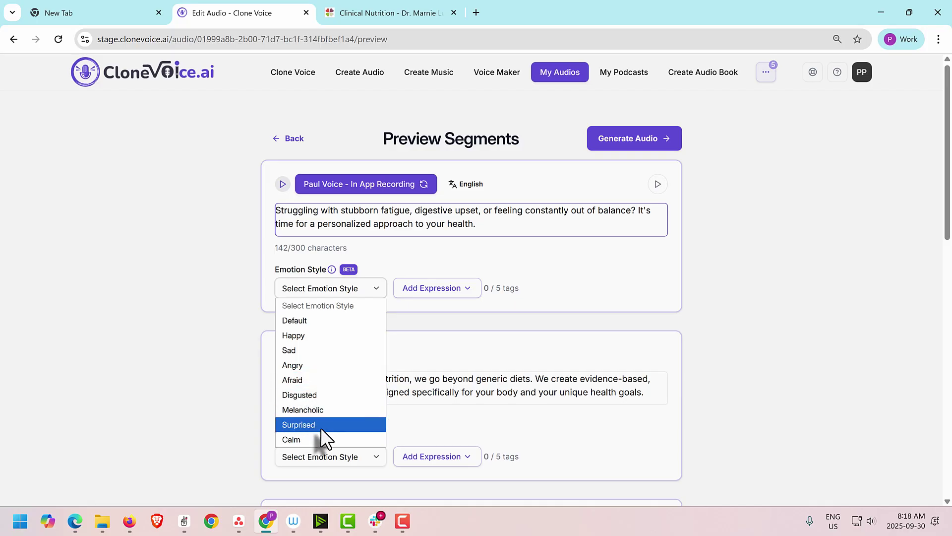
{"action": "left_click", "coordinate": [296, 381]}
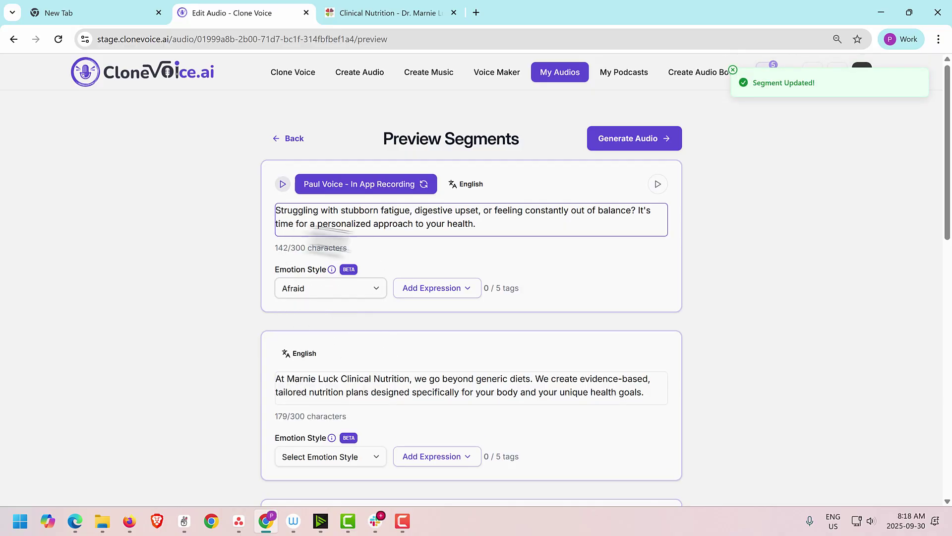
{"action": "left_click_drag", "start_coordinate": [503, 227], "coordinate": [272, 206]}
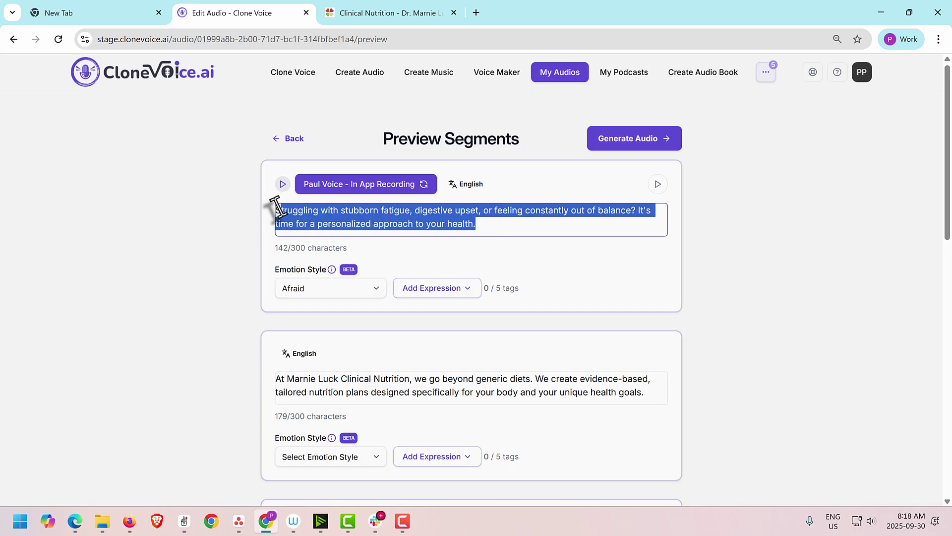
{"action": "left_click", "coordinate": [489, 232]}
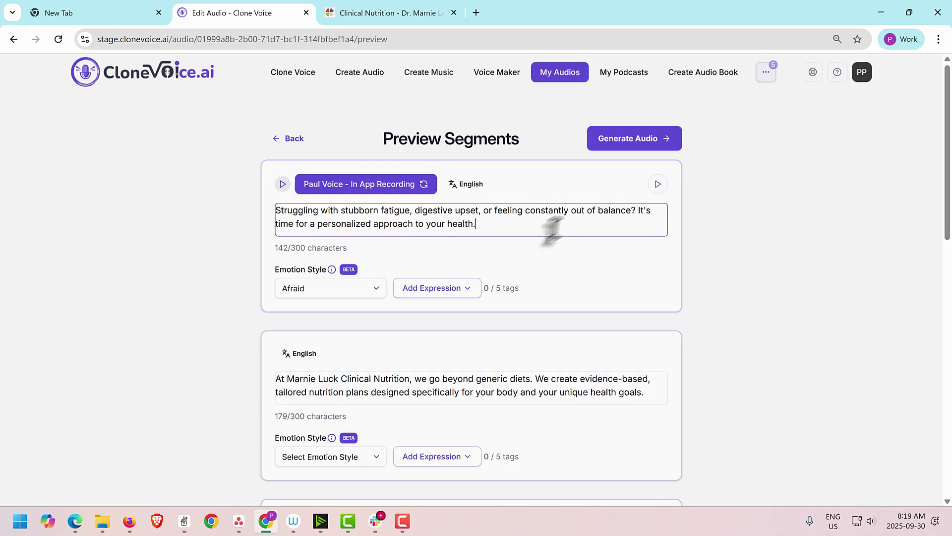
{"action": "left_click_drag", "start_coordinate": [483, 214], "coordinate": [251, 212]}
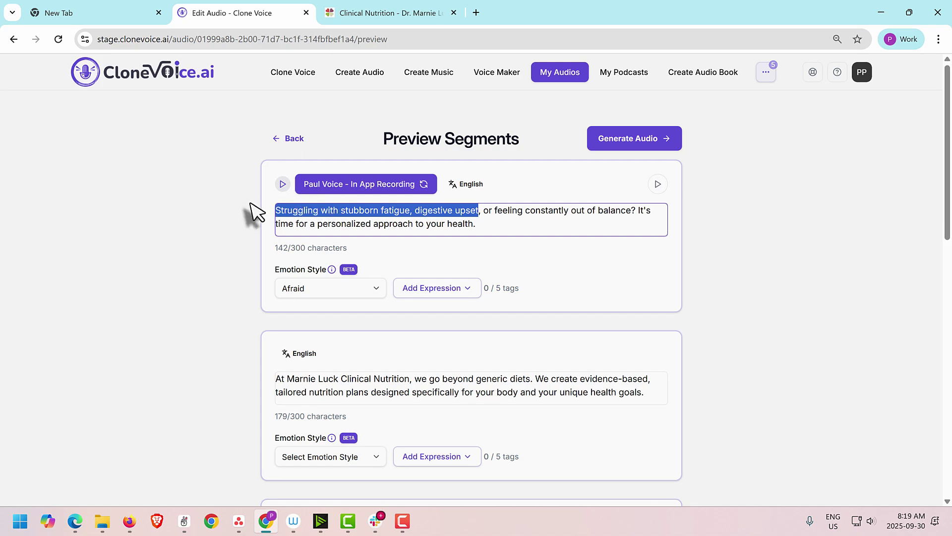
{"action": "left_click", "coordinate": [198, 236]}
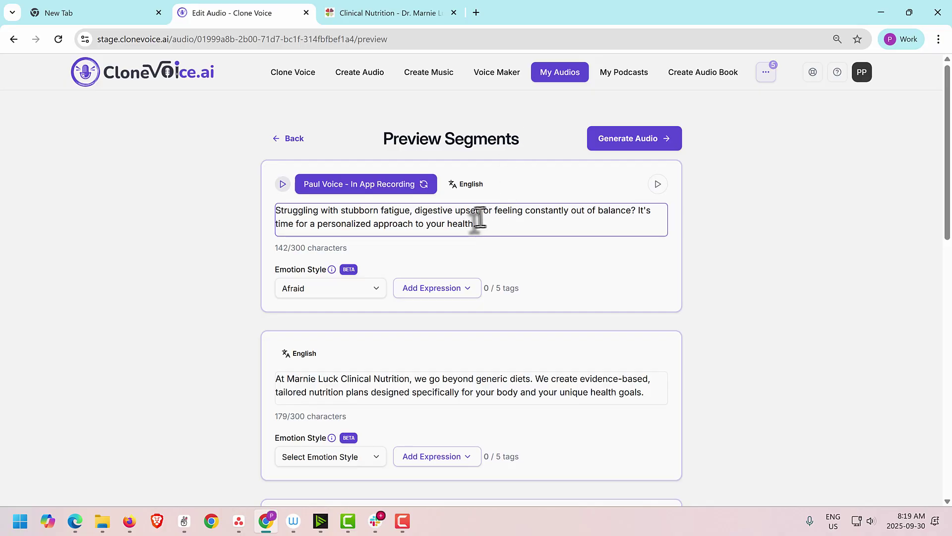
{"action": "left_click_drag", "start_coordinate": [500, 216], "coordinate": [266, 208]}
{"action": "left_click", "coordinate": [327, 221]}
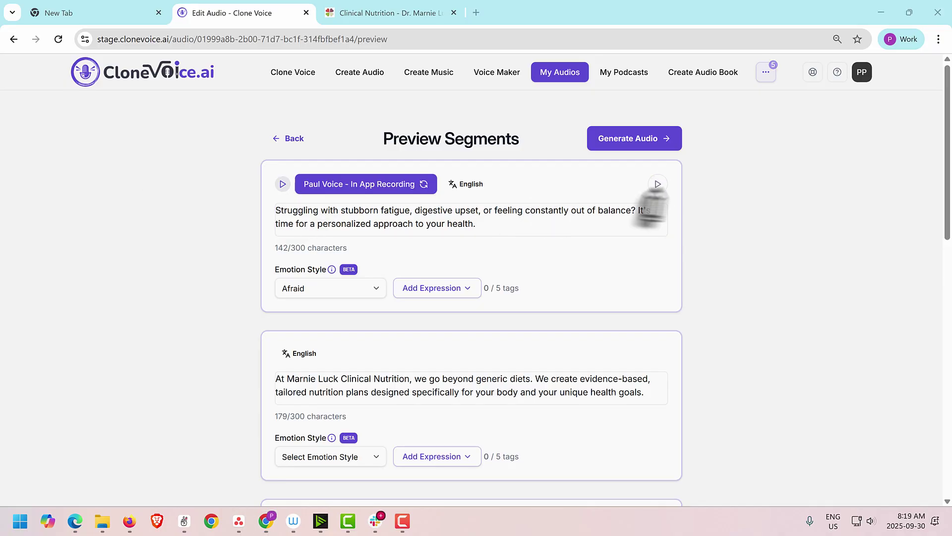
- Play the first segment's audio preview to hear it with the selected emotion style
{"action": "mouse_move", "coordinate": [629, 188]}
{"action": "left_mouse_down"}
{"action": "mouse_move", "coordinate": [654, 171]}
{"action": "mouse_move", "coordinate": [673, 187]}
{"action": "mouse_move", "coordinate": [629, 186]}
{"action": "left_mouse_up"}
{"action": "left_click_drag", "start_coordinate": [723, 171], "coordinate": [721, 184]}
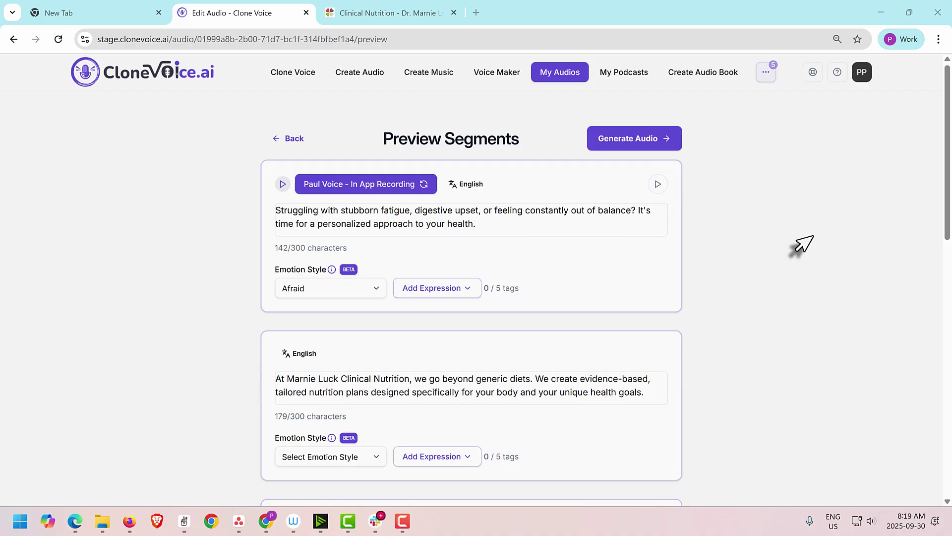
{"action": "left_click", "coordinate": [657, 184]}
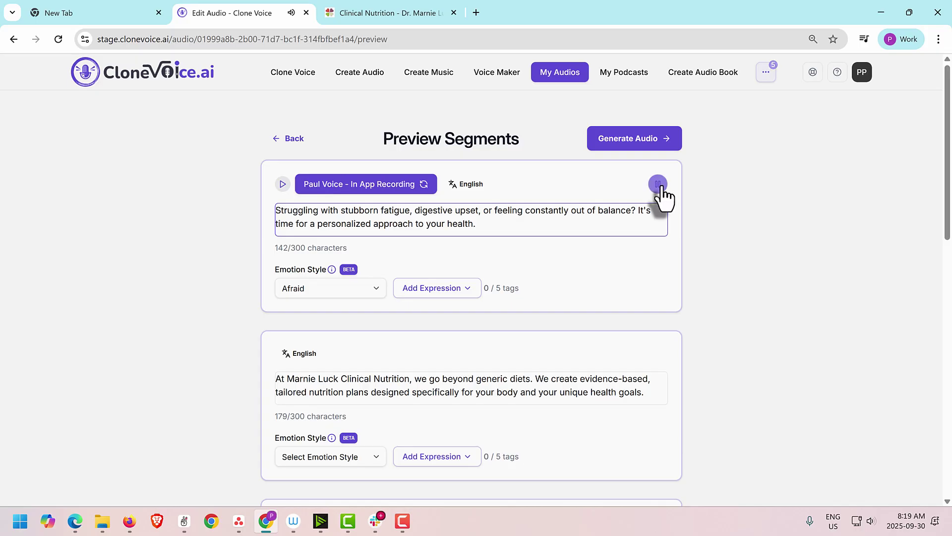
{"action": "left_click", "coordinate": [661, 188]}
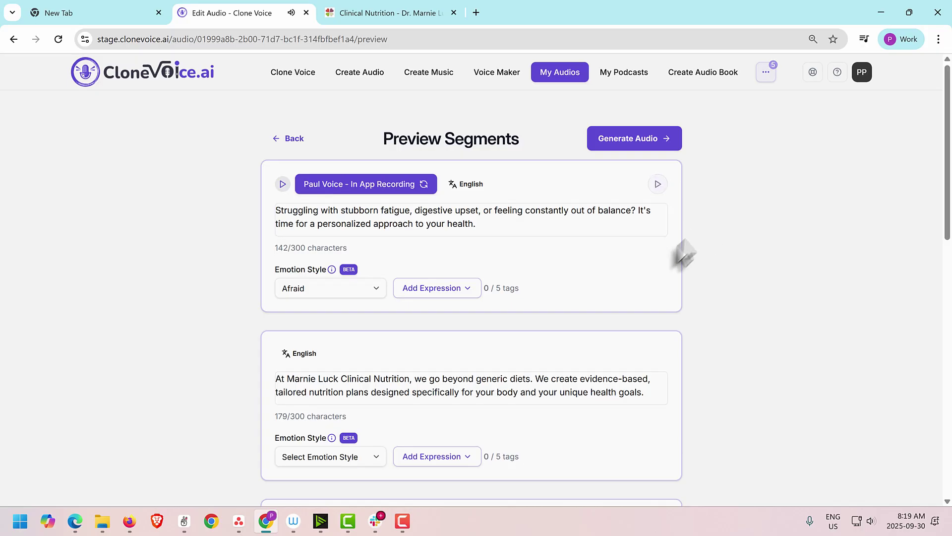
- Change the first segment's emotion style to Sad and accept deletion of its previous audio
{"action": "left_click", "coordinate": [353, 295]}
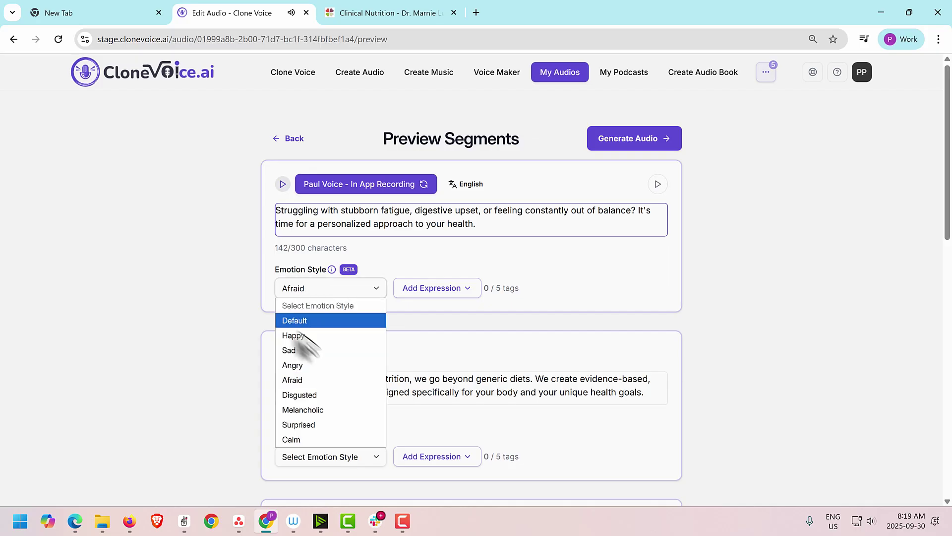
{"action": "left_click", "coordinate": [329, 350]}
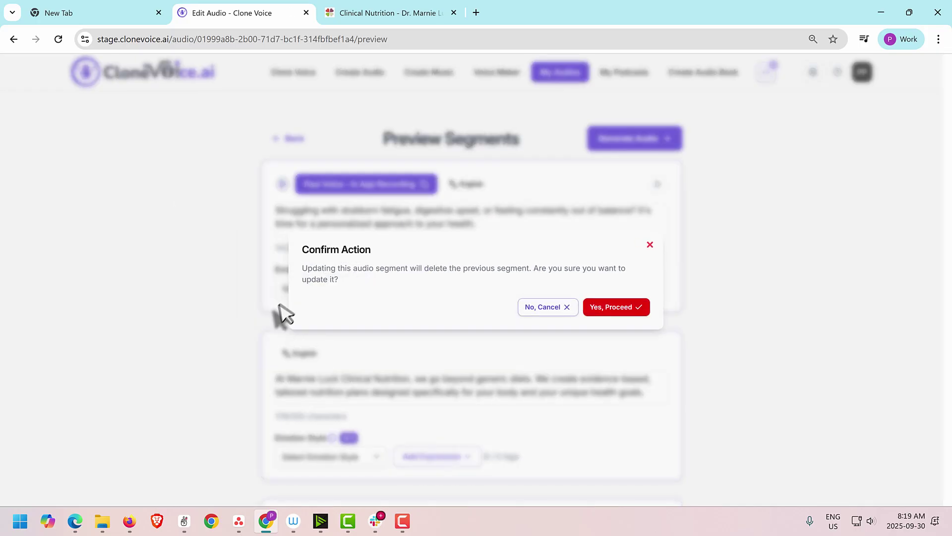
{"action": "left_click", "coordinate": [614, 307]}
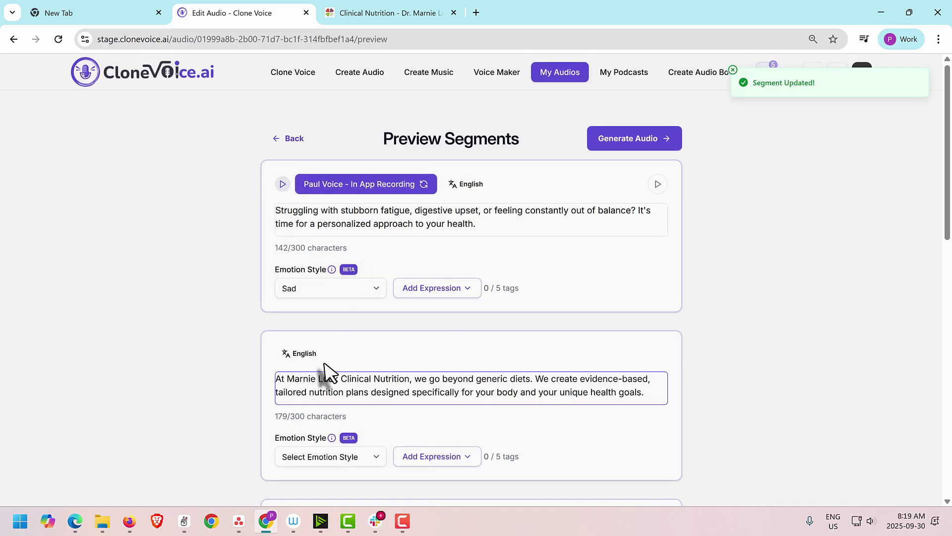
- Review the second and third segments' texts and set the third segment's emotion style to Happy
{"action": "scroll", "coordinate": [327, 348], "scroll_direction": "down", "scroll_amount": 4}
{"action": "triple_click", "coordinate": [335, 190]}
{"action": "left_click", "coordinate": [354, 195]}
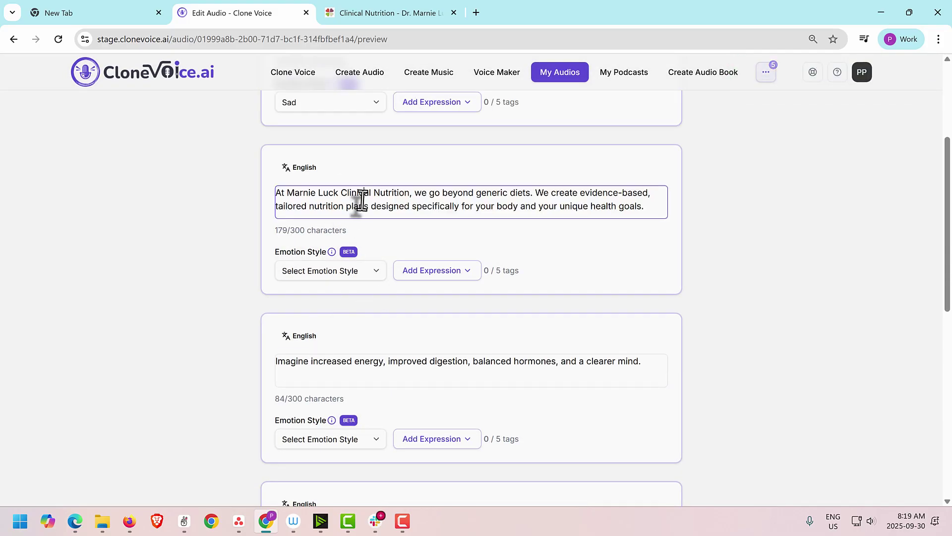
{"action": "left_click_drag", "start_coordinate": [426, 193], "coordinate": [555, 193]}
{"action": "left_click", "coordinate": [555, 193]}
{"action": "left_click", "coordinate": [322, 449]}
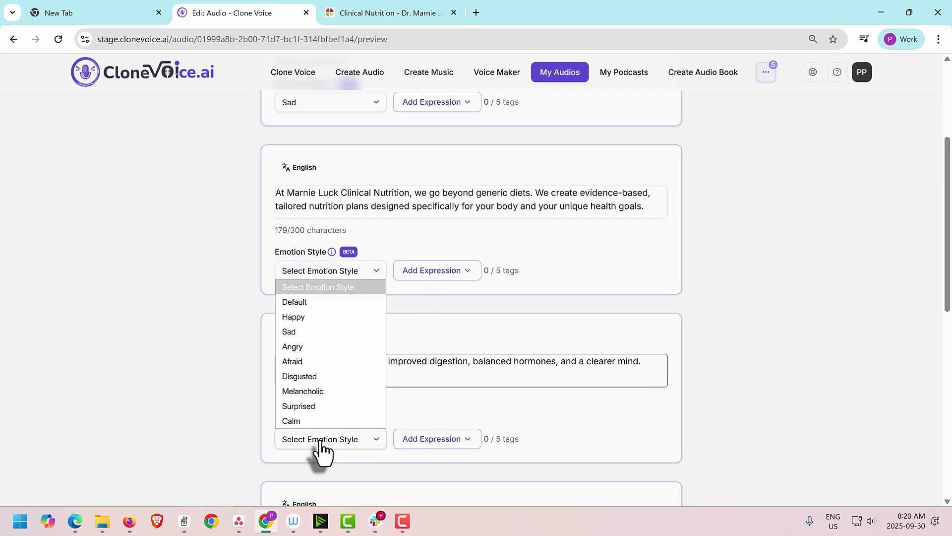
{"action": "left_click", "coordinate": [477, 365]}
{"action": "left_click_drag", "start_coordinate": [304, 361], "coordinate": [463, 369]}
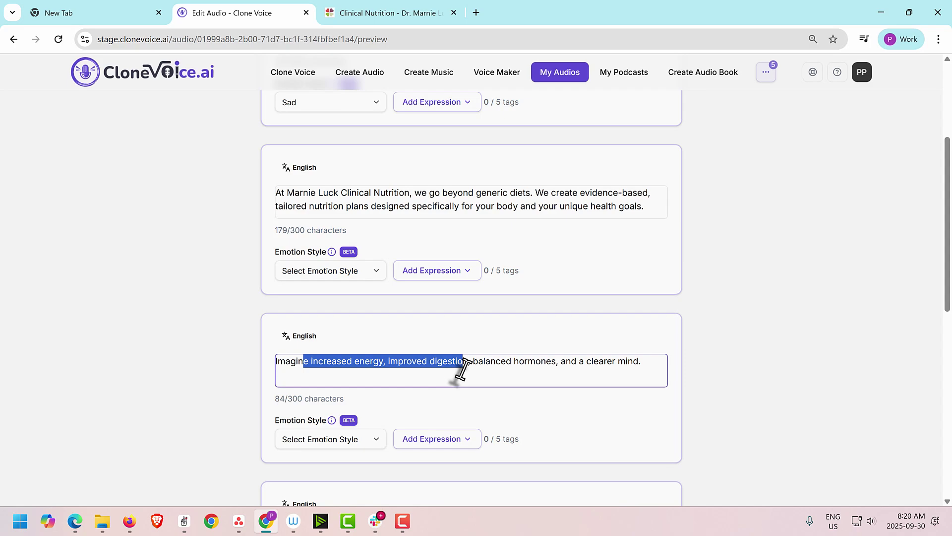
{"action": "left_click", "coordinate": [346, 449]}
{"action": "left_click", "coordinate": [326, 316]}
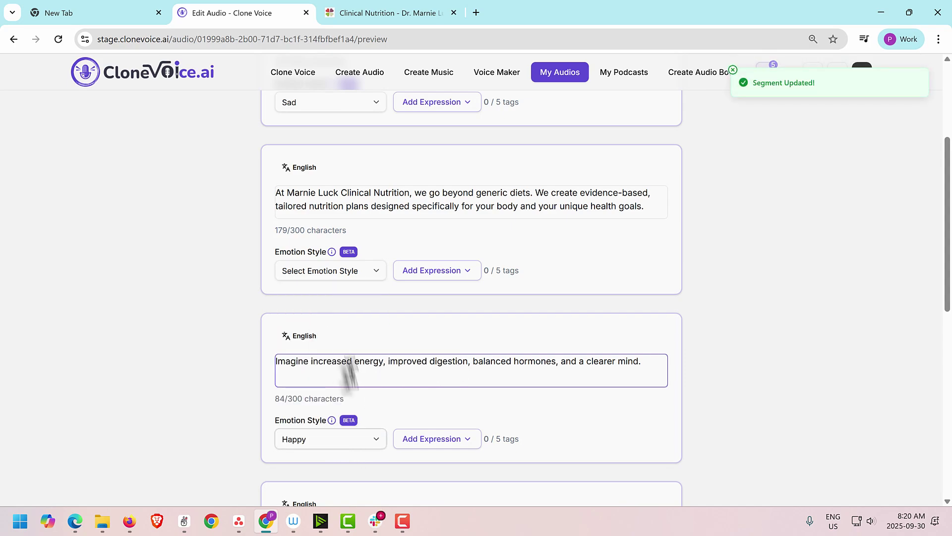
- Set the emotion style of the third segment and of the first segment to Default
{"action": "left_click", "coordinate": [355, 445]}
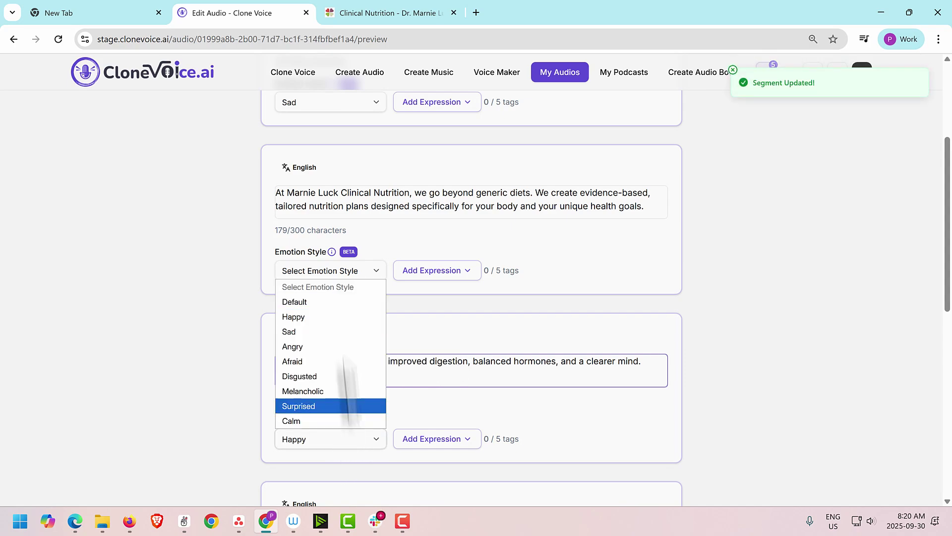
{"action": "left_click", "coordinate": [323, 301]}
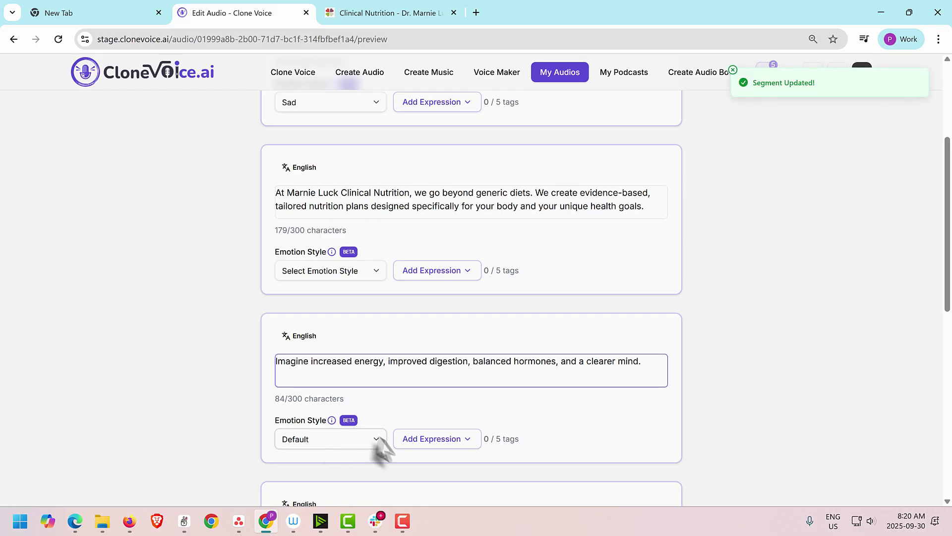
{"action": "scroll", "coordinate": [377, 377], "scroll_direction": "up", "scroll_amount": 4}
{"action": "left_click", "coordinate": [318, 289]}
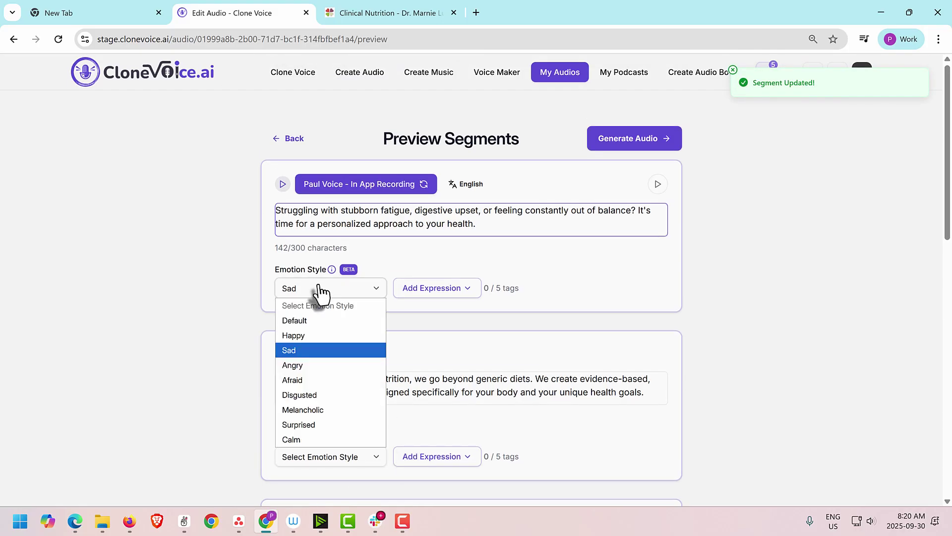
{"action": "left_click", "coordinate": [307, 319]}
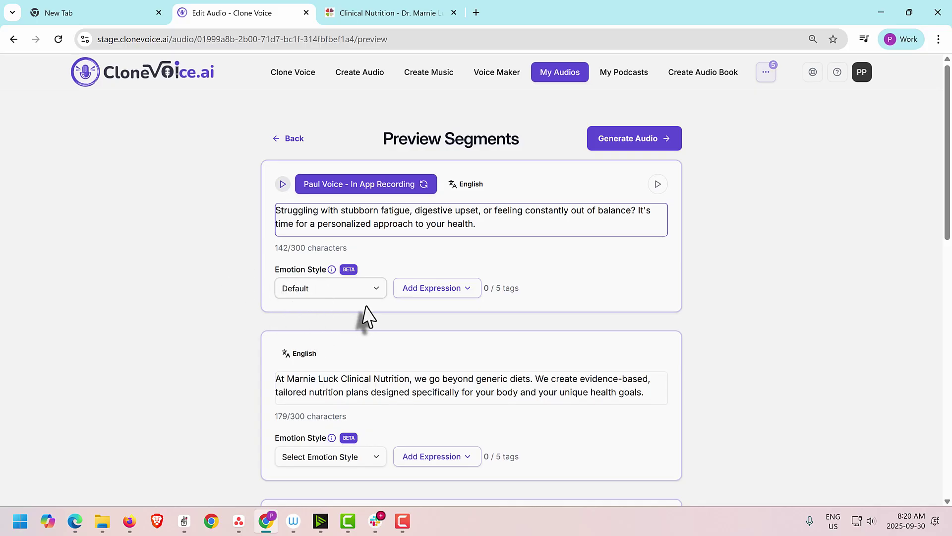
- Set the first segment's emotion style to Happy
{"action": "left_click", "coordinate": [297, 290]}
{"action": "left_click", "coordinate": [311, 334]}
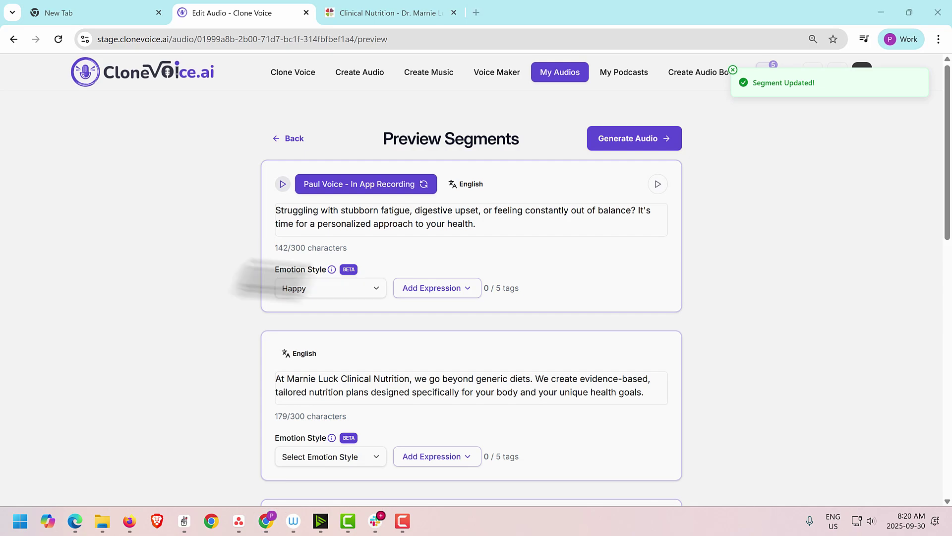
{"action": "mouse_move", "coordinate": [390, 268]}
{"action": "left_mouse_down"}
{"action": "mouse_move", "coordinate": [484, 270]}
{"action": "mouse_move", "coordinate": [487, 300]}
{"action": "mouse_move", "coordinate": [387, 303]}
{"action": "mouse_move", "coordinate": [390, 268]}
{"action": "left_mouse_up"}
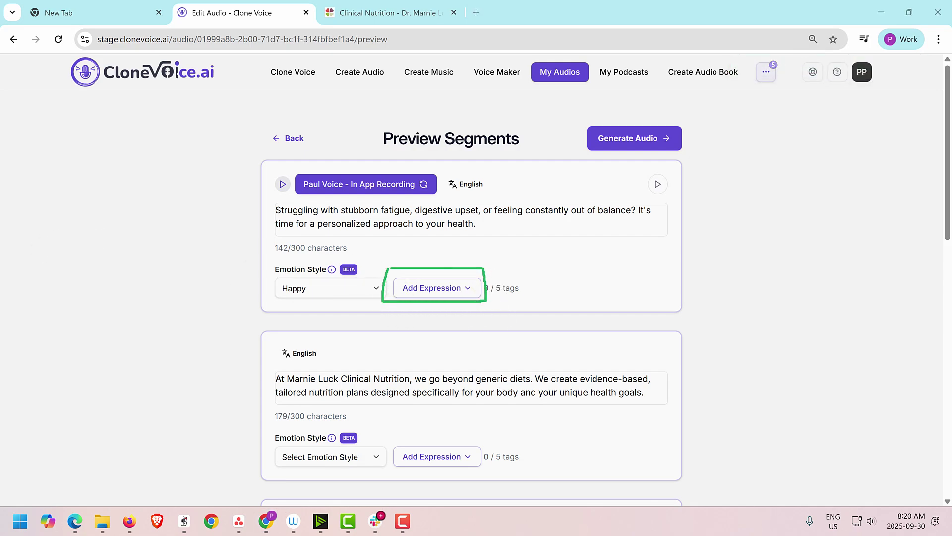
{"action": "key", "text": "Escape"}
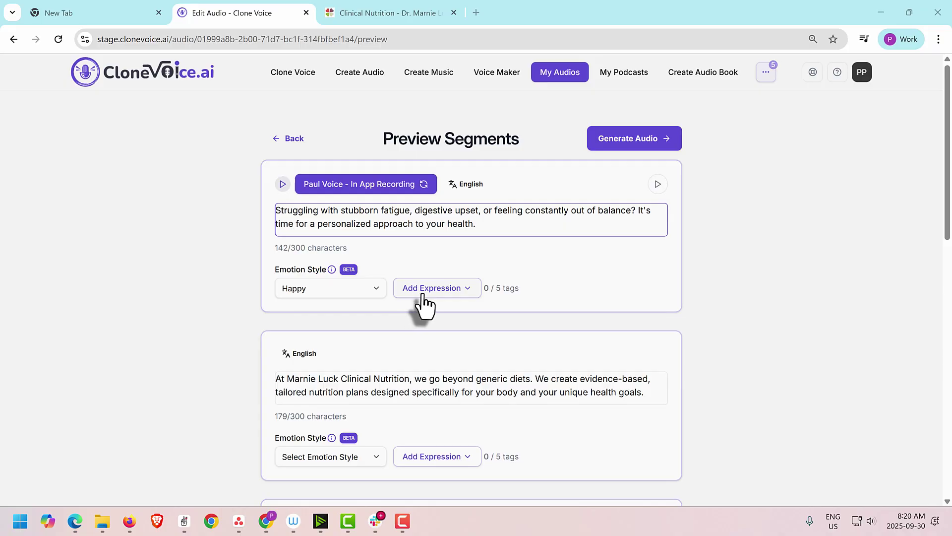
- Look through the available expressions, listen to Ugh, and insert it after "balance?" in the first segment's text
{"action": "left_click", "coordinate": [424, 301]}
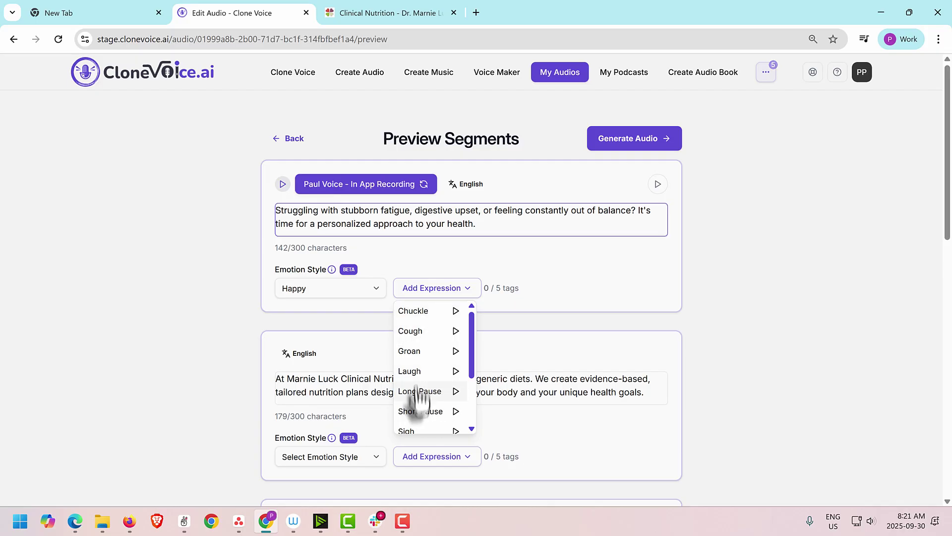
{"action": "scroll", "coordinate": [428, 411], "scroll_direction": "down", "scroll_amount": 3}
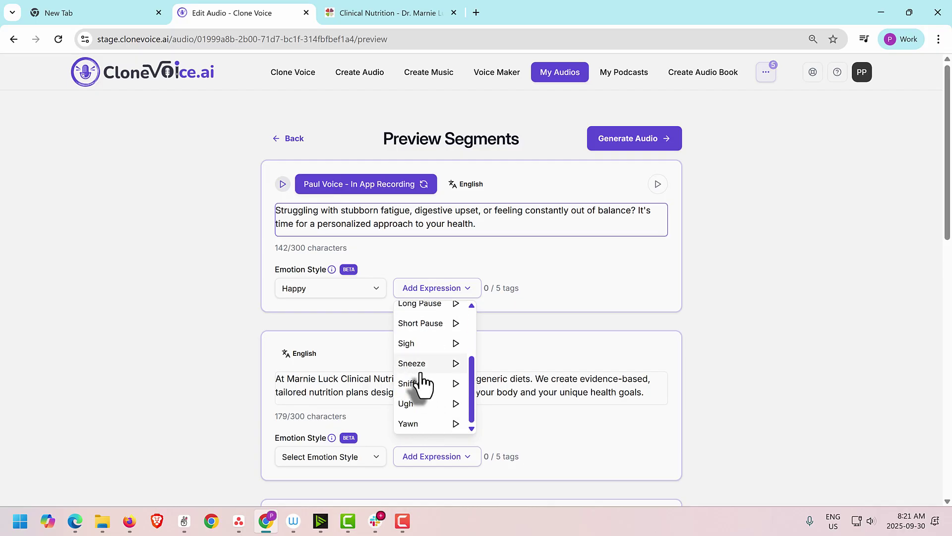
{"action": "scroll", "coordinate": [416, 415], "scroll_direction": "down", "scroll_amount": 4}
{"action": "scroll", "coordinate": [422, 411], "scroll_direction": "up", "scroll_amount": 4}
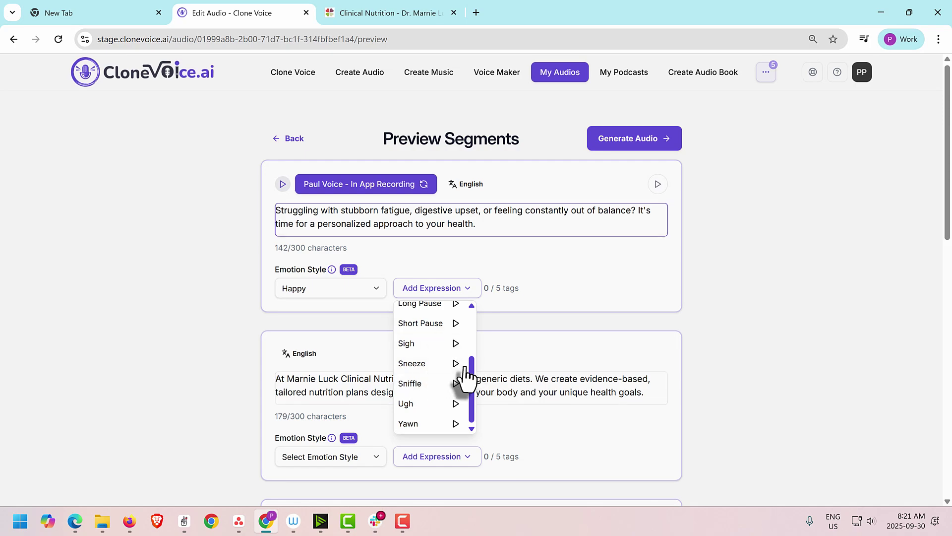
{"action": "scroll", "coordinate": [472, 362], "scroll_direction": "up", "scroll_amount": 3}
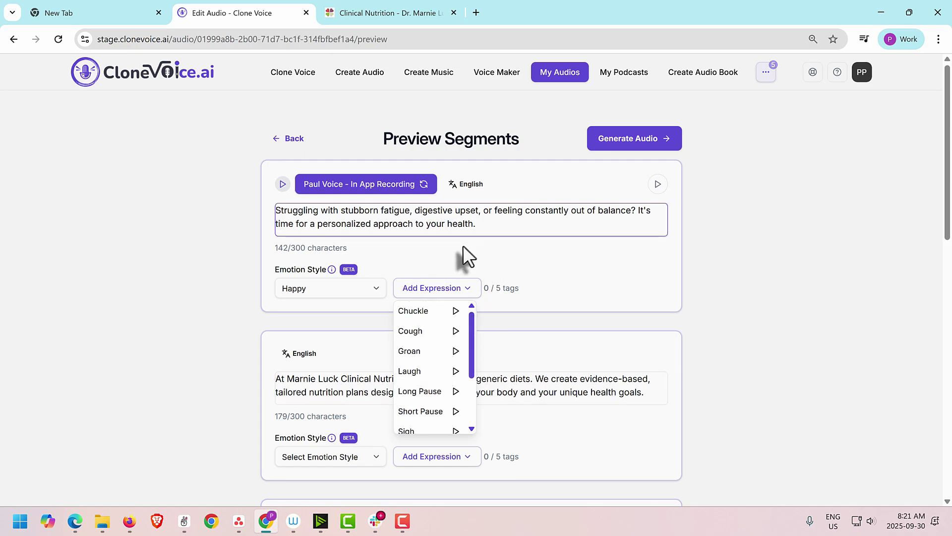
{"action": "left_click", "coordinate": [485, 228]}
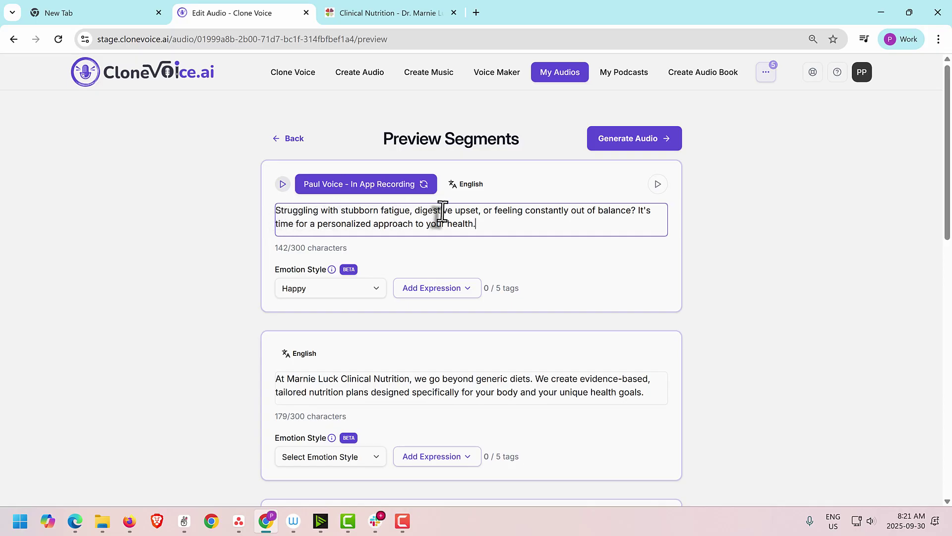
{"action": "left_click", "coordinate": [491, 211]}
{"action": "left_click", "coordinate": [466, 290]}
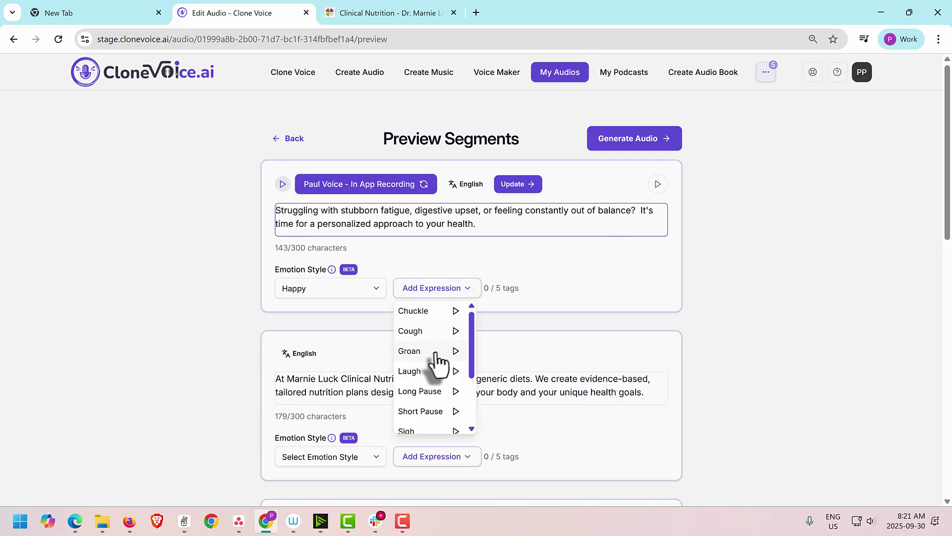
{"action": "scroll", "coordinate": [427, 409], "scroll_direction": "down", "scroll_amount": 3}
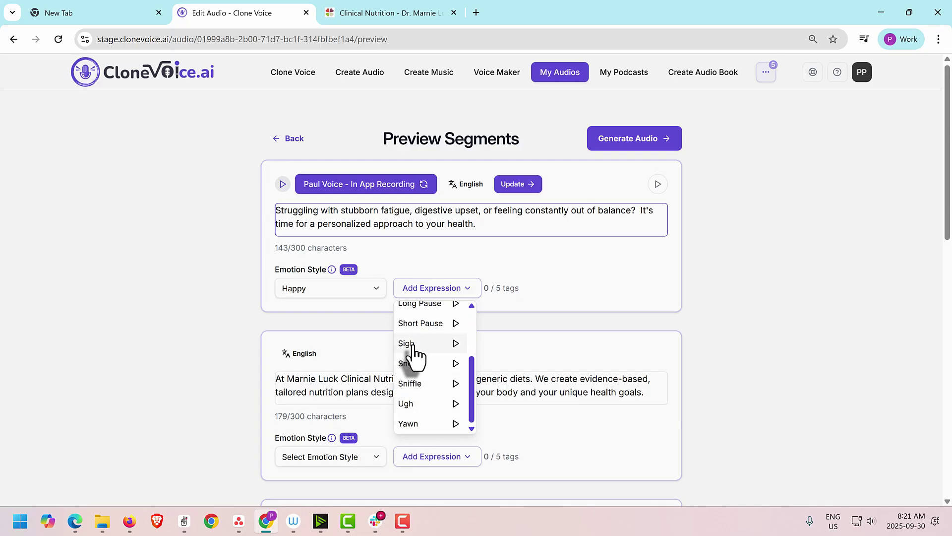
{"action": "left_click", "coordinate": [456, 403]}
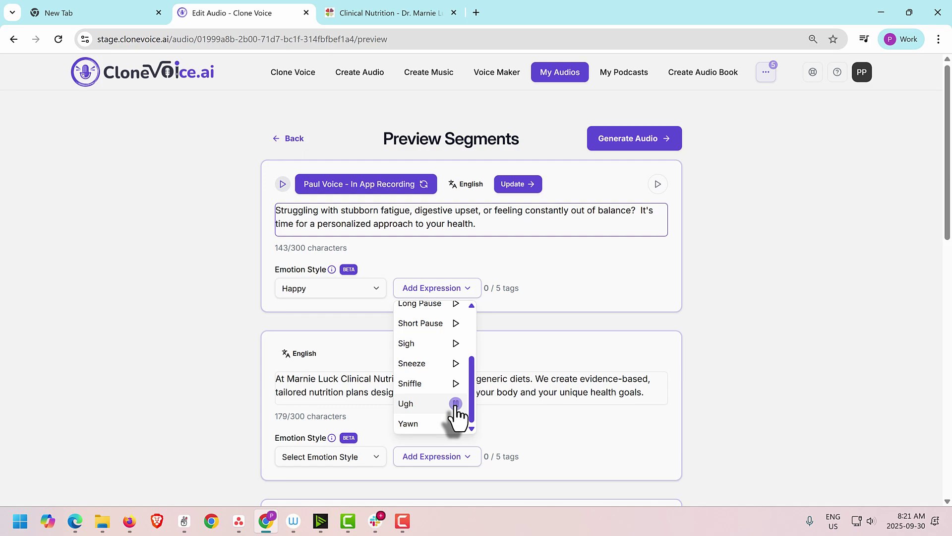
{"action": "left_click", "coordinate": [412, 406]}
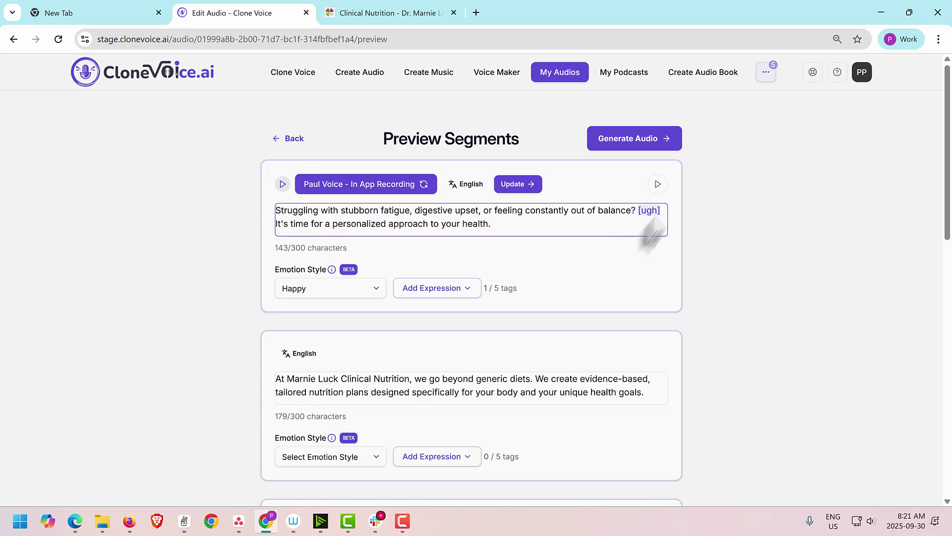
{"action": "left_click", "coordinate": [728, 264]}
{"action": "left_click", "coordinate": [570, 233]}
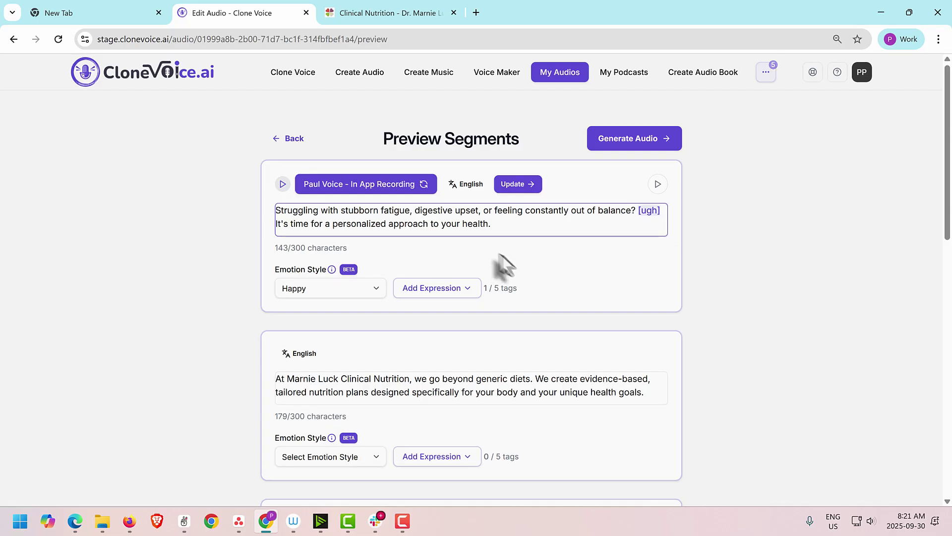
{"action": "left_click", "coordinate": [554, 374]}
{"action": "left_click", "coordinate": [452, 380]}
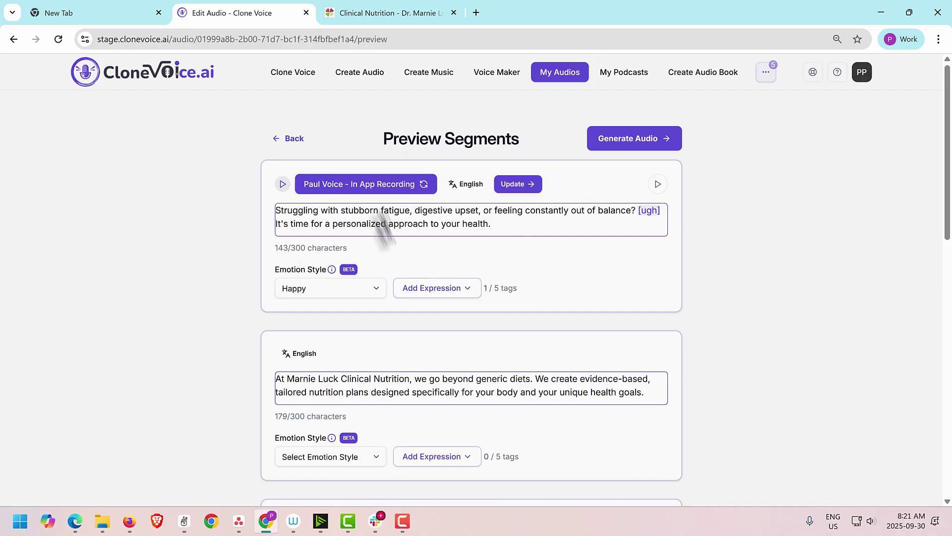
- Review the first segment's text with the inserted expression and the texts of the remaining script segments
{"action": "left_click", "coordinate": [300, 257]}
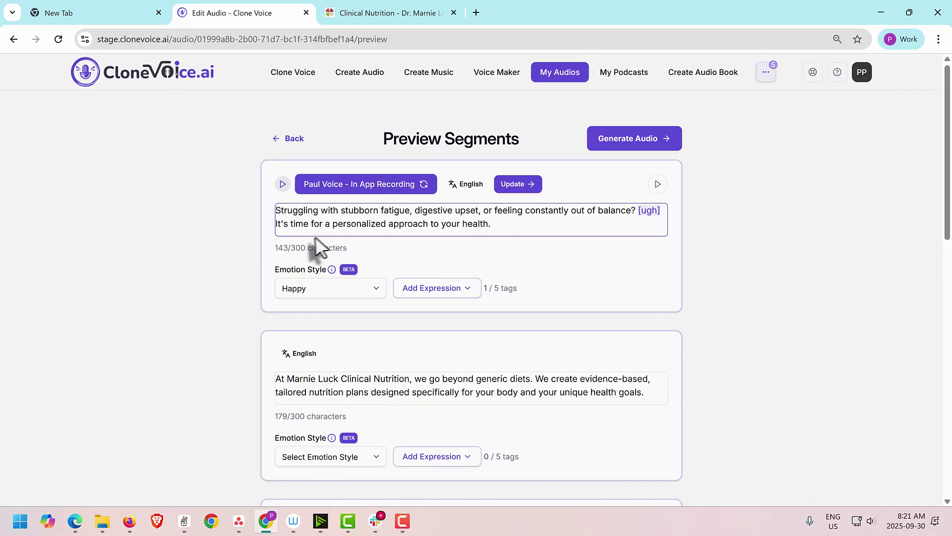
{"action": "left_click", "coordinate": [498, 229]}
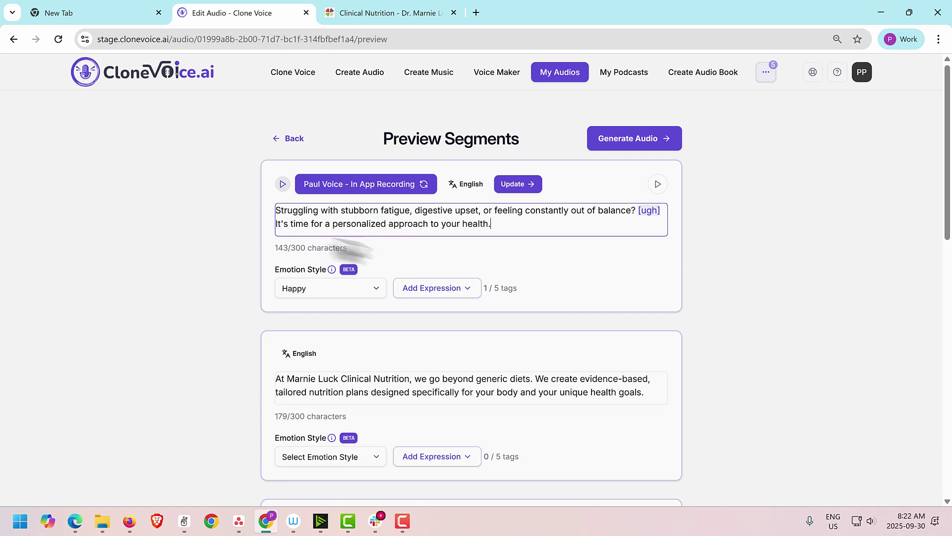
{"action": "scroll", "coordinate": [298, 248], "scroll_direction": "down", "scroll_amount": 7}
{"action": "scroll", "coordinate": [355, 337], "scroll_direction": "down", "scroll_amount": 6}
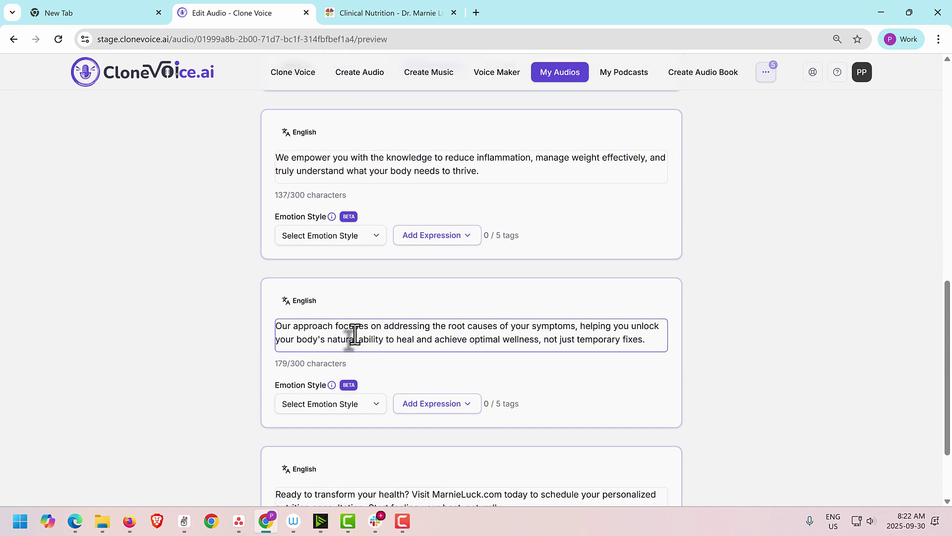
{"action": "scroll", "coordinate": [388, 365], "scroll_direction": "up", "scroll_amount": 9}
{"action": "scroll", "coordinate": [416, 406], "scroll_direction": "up", "scroll_amount": 4}
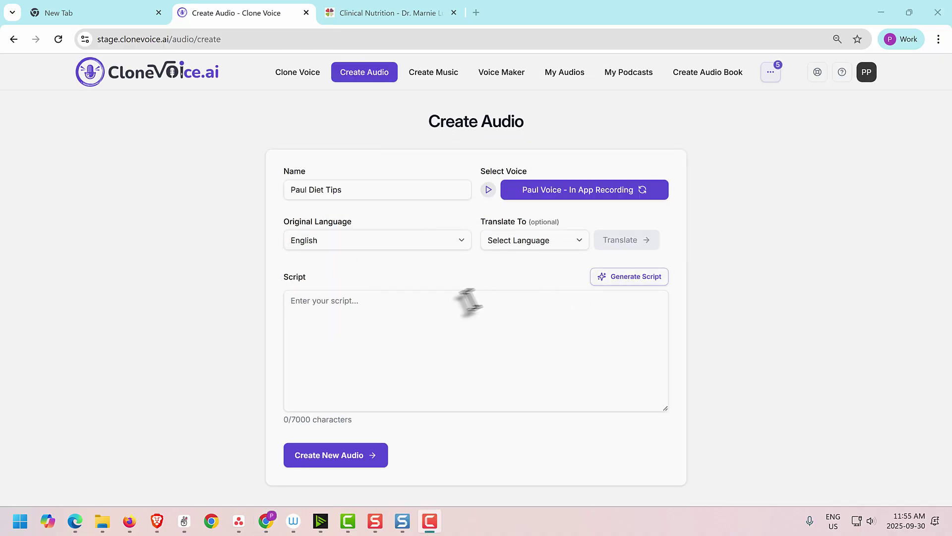
- Open the script generator, enable web search, and set the script category to Explainer & Educational Videos
{"action": "left_click", "coordinate": [635, 282]}
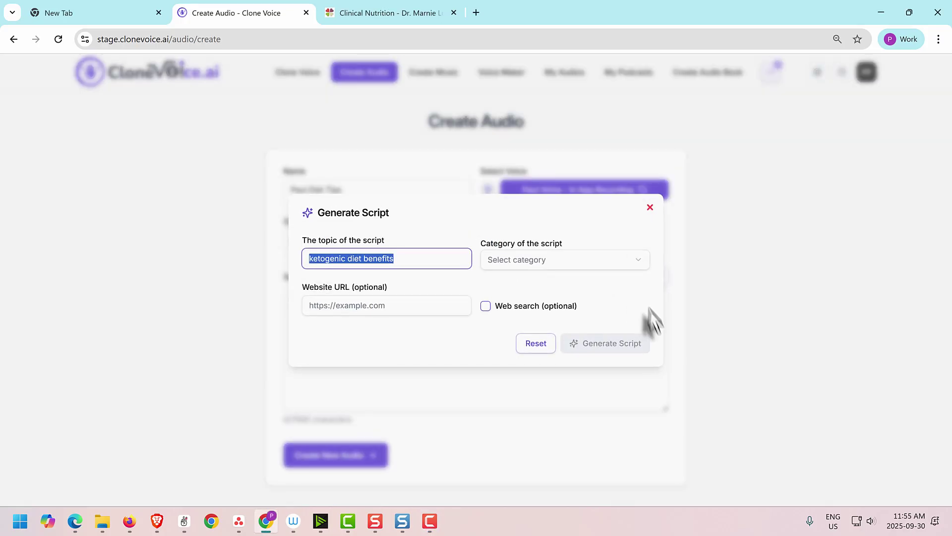
{"action": "left_click", "coordinate": [370, 260]}
{"action": "left_click_drag", "start_coordinate": [314, 259], "coordinate": [424, 259]}
{"action": "left_click", "coordinate": [426, 260]}
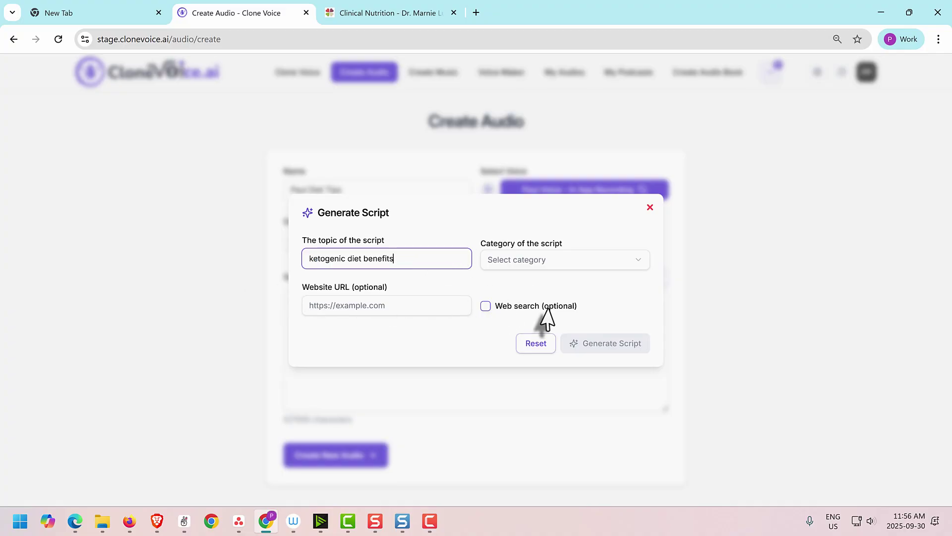
{"action": "left_click", "coordinate": [485, 306]}
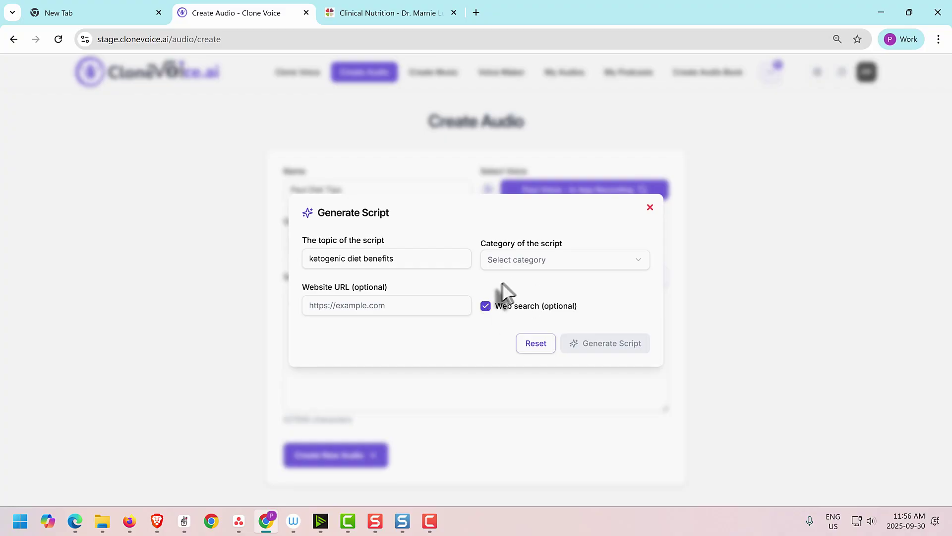
{"action": "left_click", "coordinate": [533, 260]}
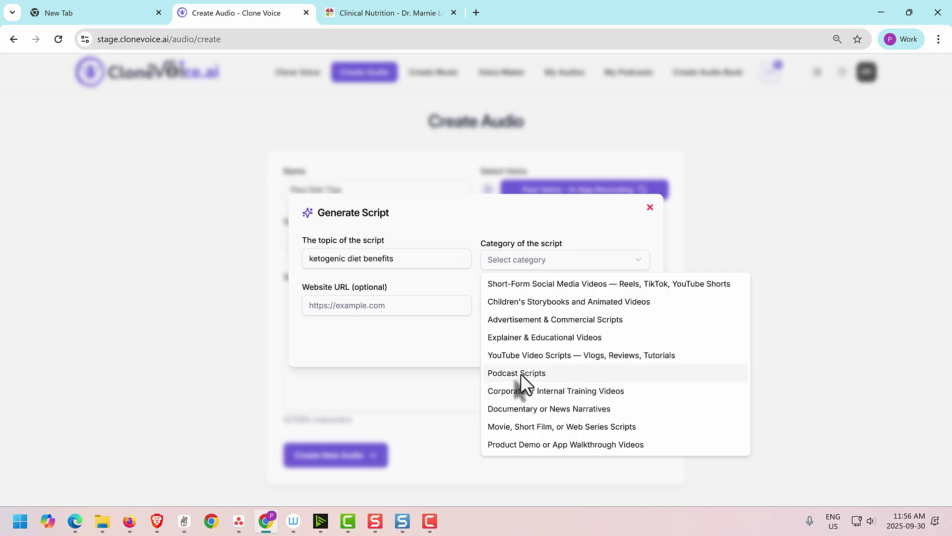
{"action": "left_click", "coordinate": [527, 338]}
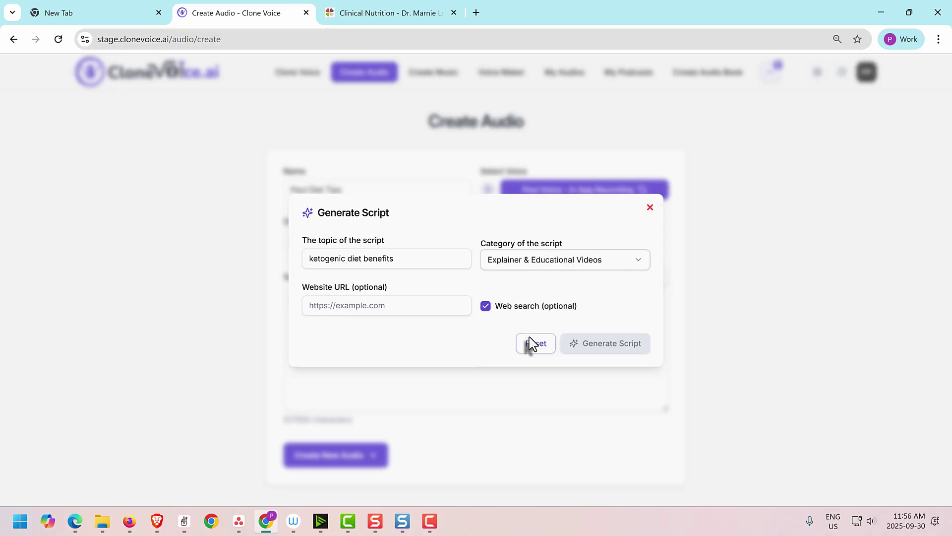
- Set the script topic to "how tariffs could increase inflation" and generate the script
{"action": "triple_click", "coordinate": [414, 258]}
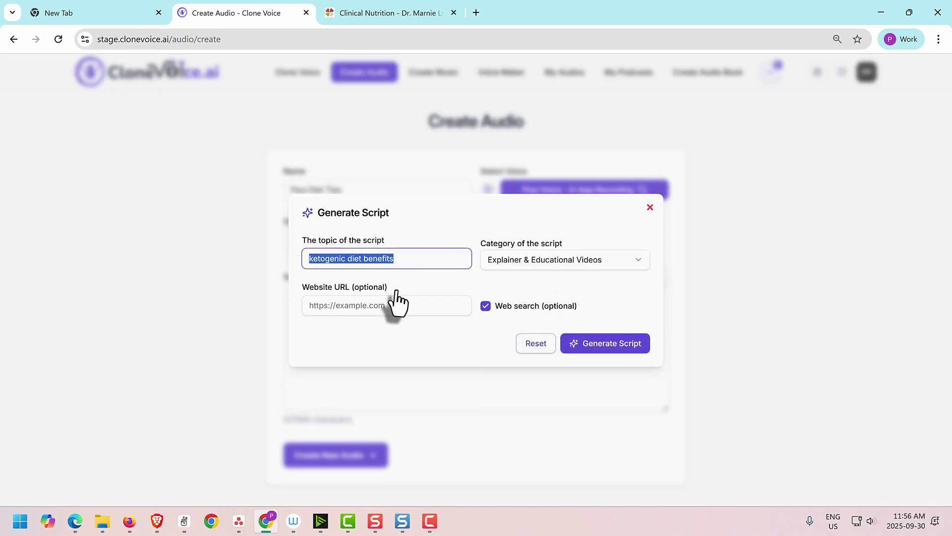
{"action": "key", "text": "BackSpace"}
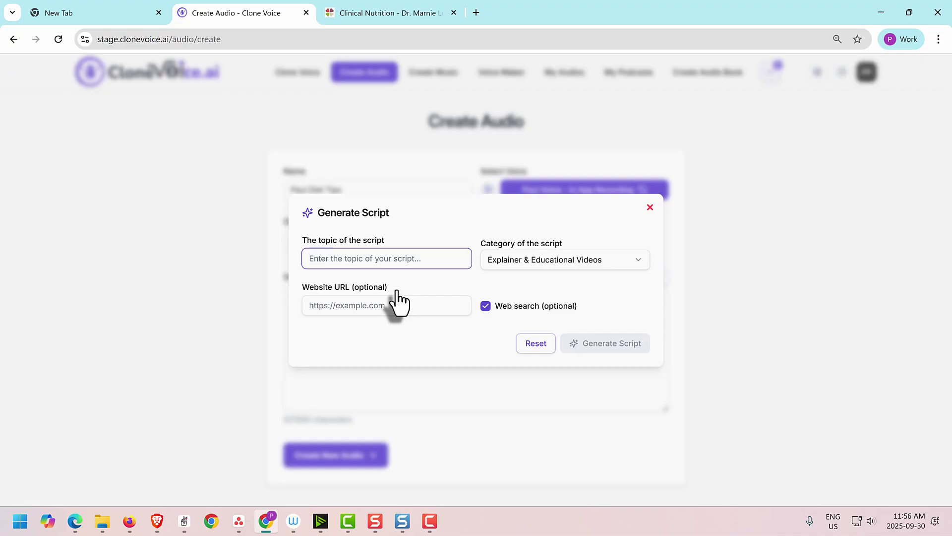
{"action": "type", "text": "ho"}
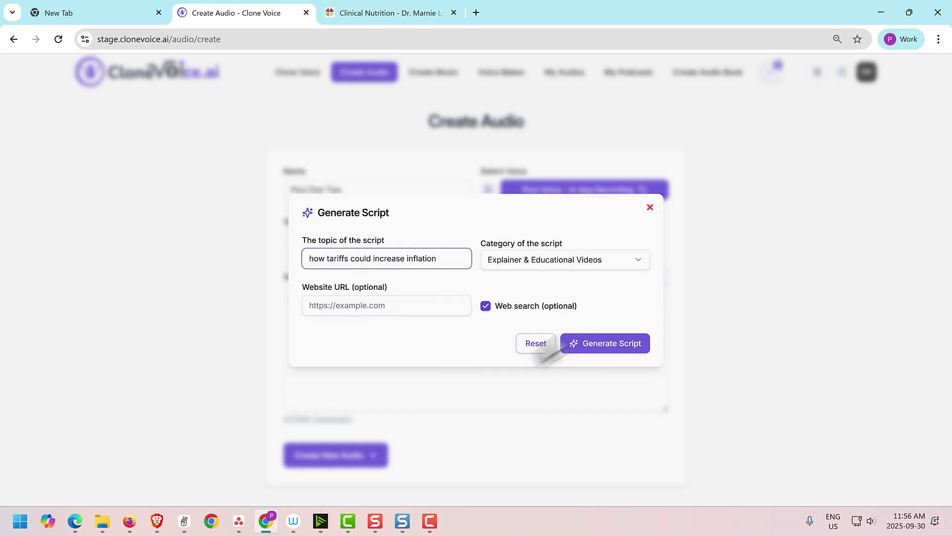
{"action": "left_click", "coordinate": [601, 358]}
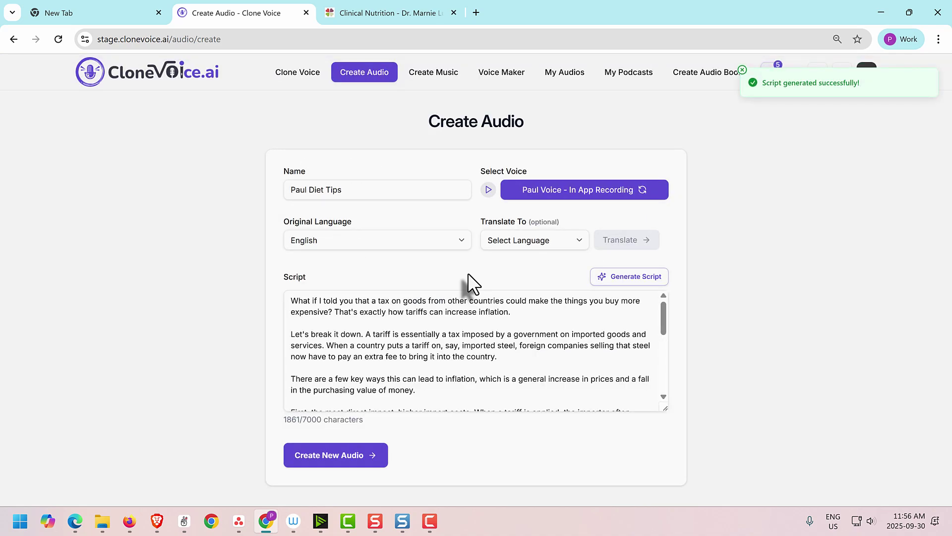
- Read through the generated tariff script and create the new audio from it
{"action": "scroll", "coordinate": [465, 331], "scroll_direction": "down", "scroll_amount": 10}
{"action": "scroll", "coordinate": [471, 340], "scroll_direction": "up", "scroll_amount": 10}
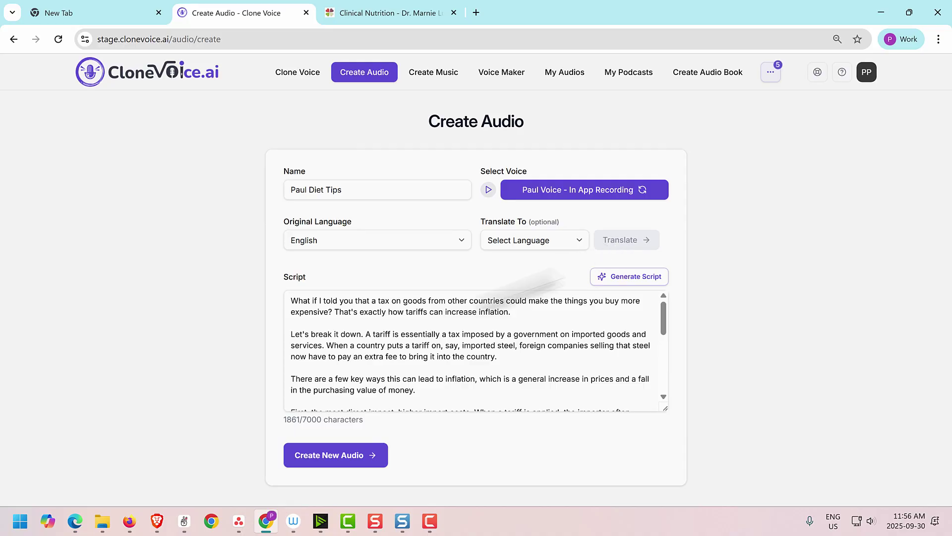
{"action": "left_click", "coordinate": [364, 455]}
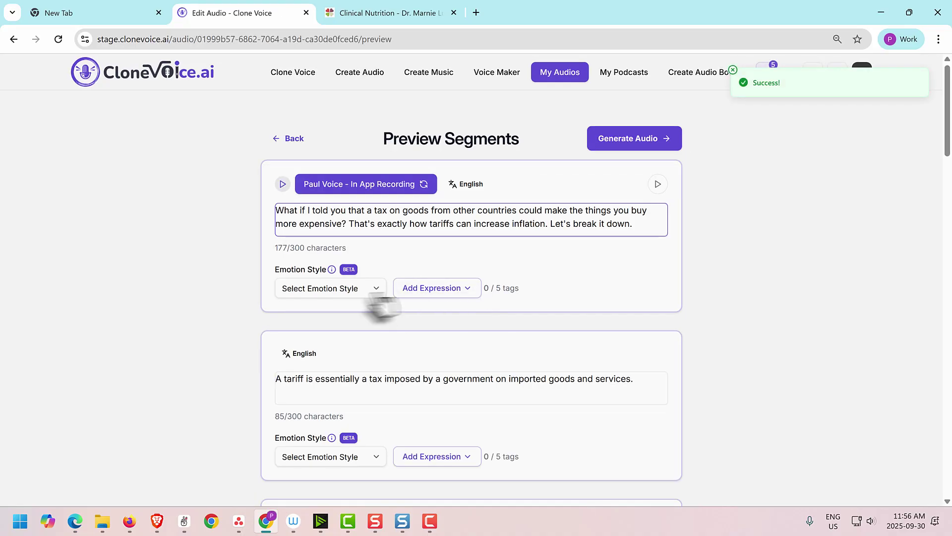
- Look through the emotion styles and expressions offered for the first segment, and generate the audio
{"action": "left_click", "coordinate": [377, 289]}
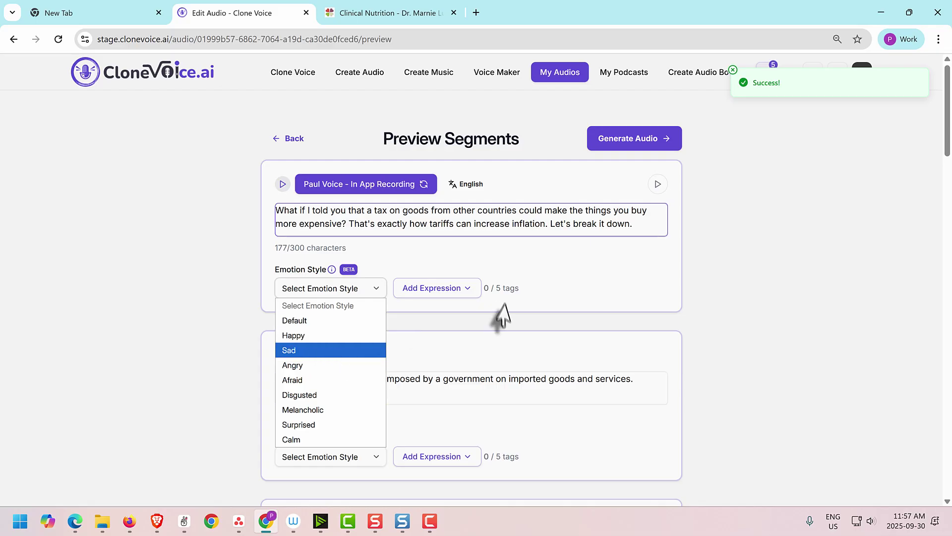
{"action": "left_click", "coordinate": [434, 297]}
{"action": "left_click", "coordinate": [434, 297]}
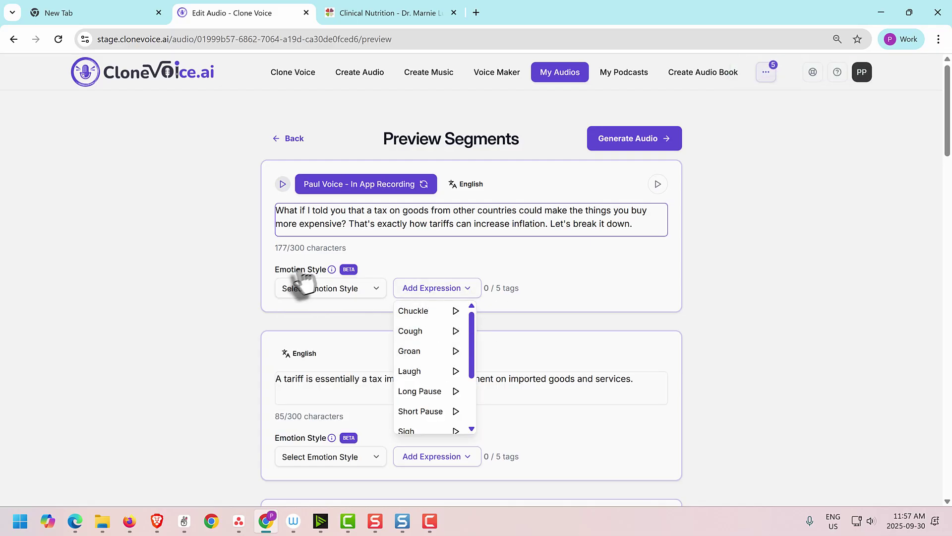
{"action": "left_click", "coordinate": [446, 298]}
{"action": "left_click", "coordinate": [444, 295]}
{"action": "scroll", "coordinate": [425, 383], "scroll_direction": "down", "scroll_amount": 3}
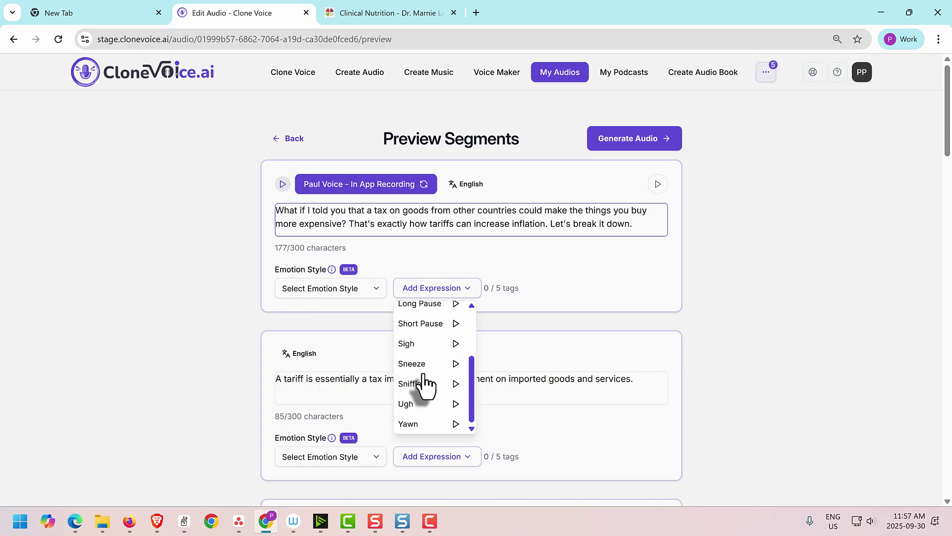
{"action": "scroll", "coordinate": [425, 382], "scroll_direction": "up", "scroll_amount": 3}
{"action": "left_click", "coordinate": [634, 304]}
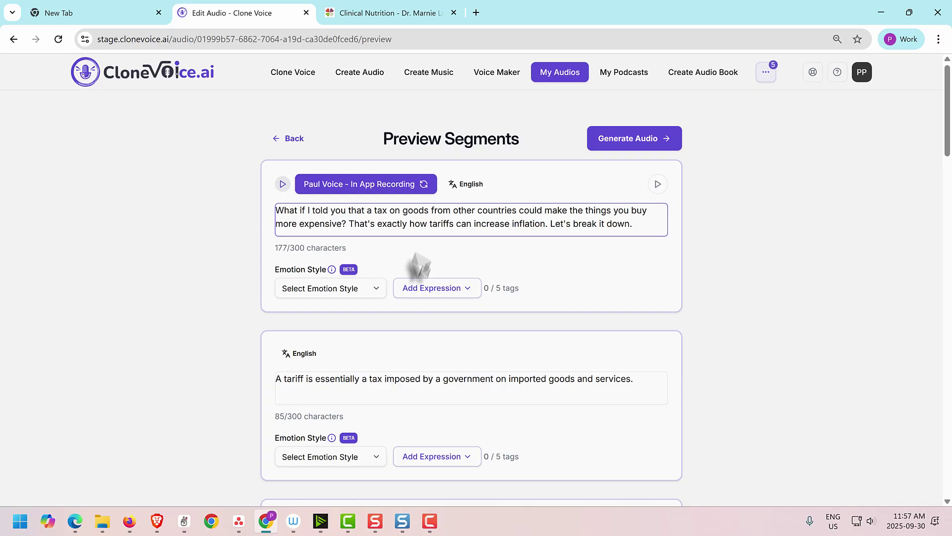
{"action": "left_click", "coordinate": [637, 147]}
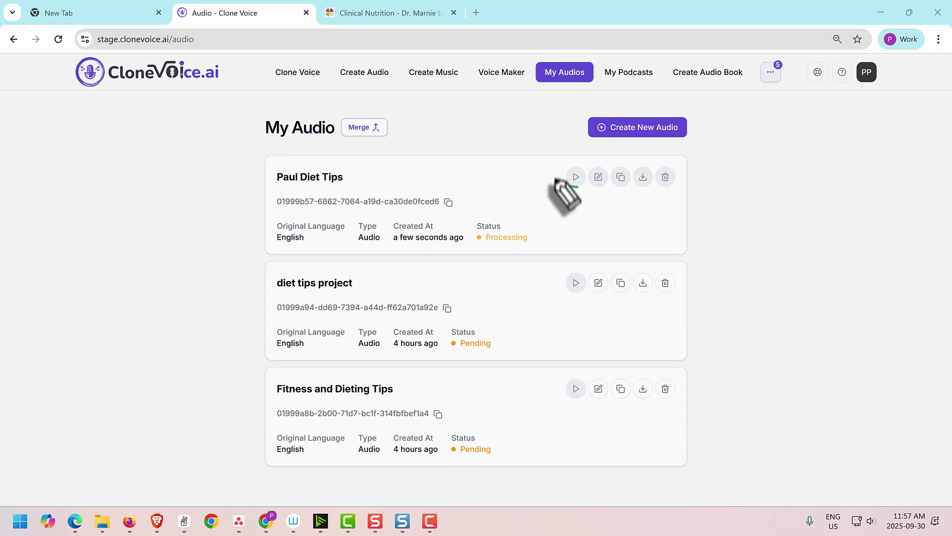
{"action": "mouse_move", "coordinate": [589, 175]}
{"action": "left_mouse_down"}
{"action": "mouse_move", "coordinate": [577, 186]}
{"action": "mouse_move", "coordinate": [628, 172]}
{"action": "mouse_move", "coordinate": [619, 188]}
{"action": "mouse_move", "coordinate": [597, 184]}
{"action": "mouse_move", "coordinate": [605, 167]}
{"action": "mouse_move", "coordinate": [613, 189]}
{"action": "mouse_move", "coordinate": [642, 177]}
{"action": "mouse_move", "coordinate": [648, 187]}
{"action": "mouse_move", "coordinate": [659, 165]}
{"action": "mouse_move", "coordinate": [669, 194]}
{"action": "left_mouse_up"}
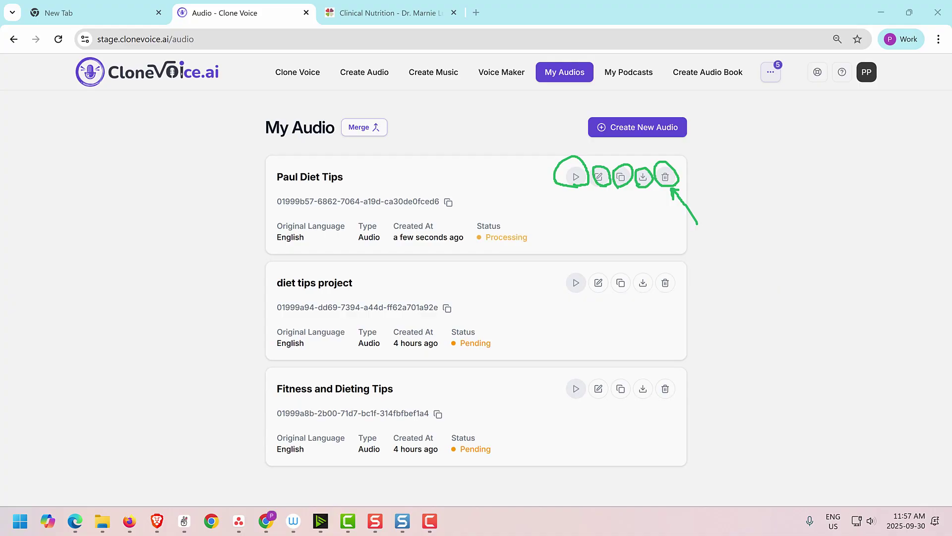
{"action": "key", "text": "Escape"}
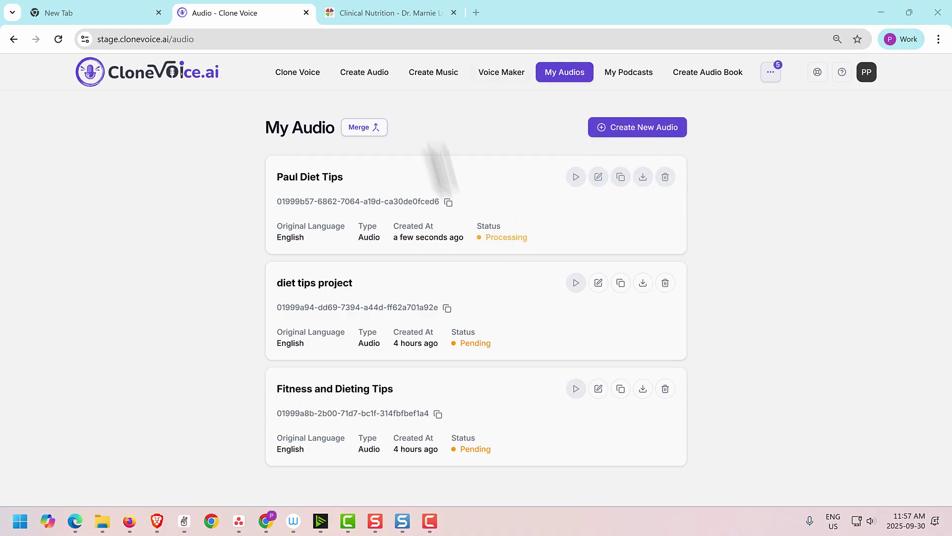
- Select three audios for merging, in order: Fitness and Dieting Tips, diet tips project, and the newest audio still processing
{"action": "left_click", "coordinate": [361, 129]}
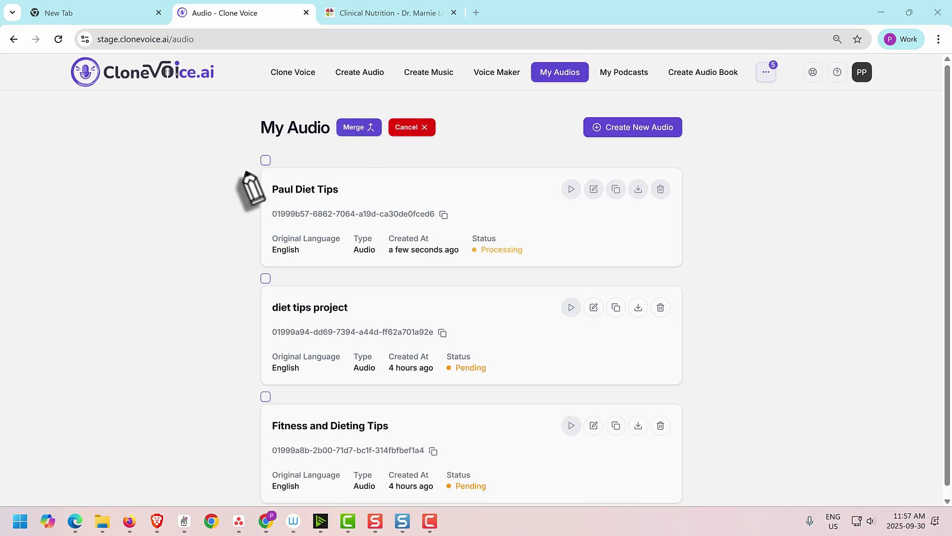
{"action": "mouse_move", "coordinate": [252, 168]}
{"action": "left_mouse_down"}
{"action": "mouse_move", "coordinate": [208, 184]}
{"action": "mouse_move", "coordinate": [181, 440]}
{"action": "mouse_move", "coordinate": [264, 463]}
{"action": "left_mouse_up"}
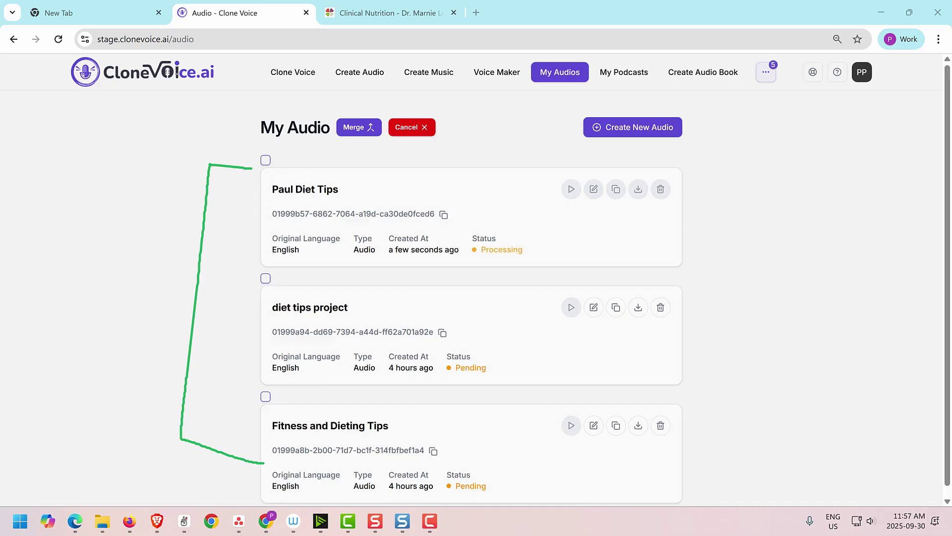
{"action": "left_click_drag", "start_coordinate": [264, 157], "coordinate": [290, 148]}
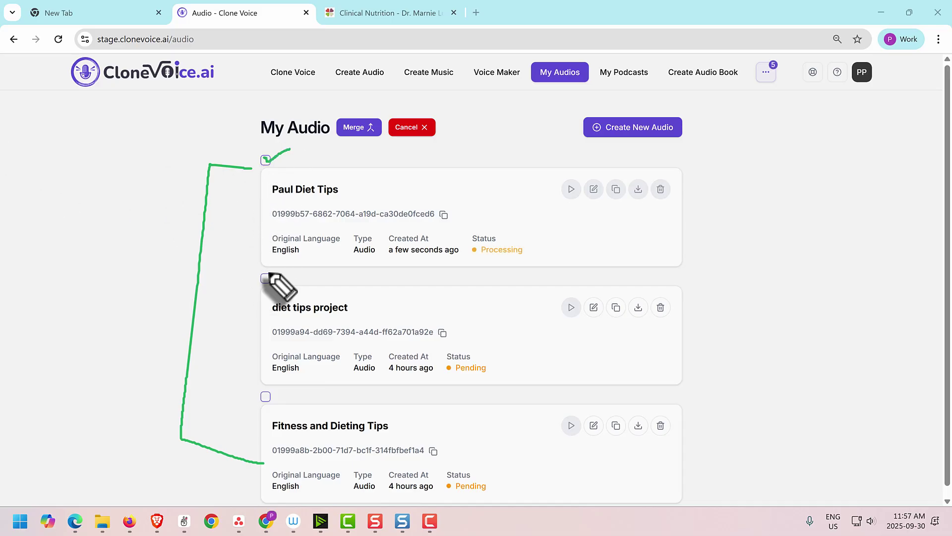
{"action": "left_click_drag", "start_coordinate": [264, 280], "coordinate": [307, 261]}
{"action": "left_click_drag", "start_coordinate": [264, 396], "coordinate": [301, 379]}
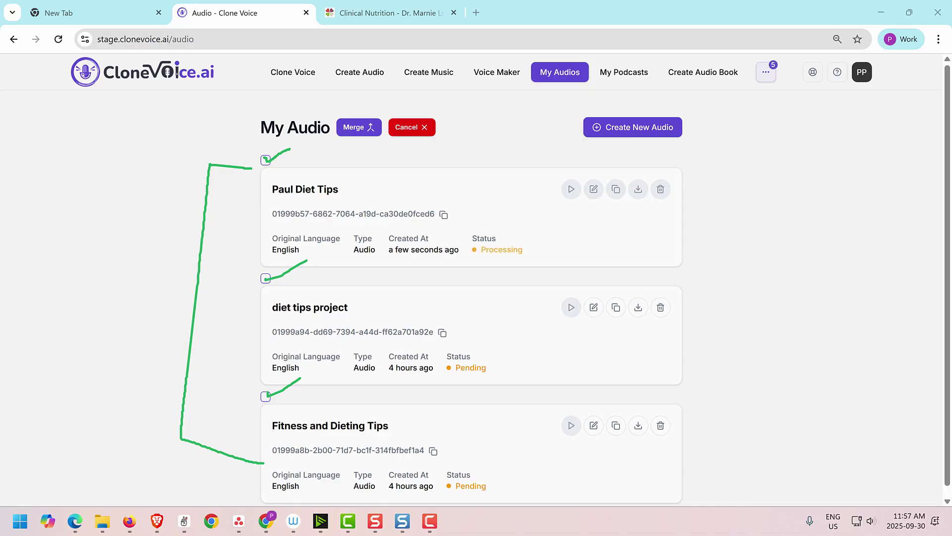
{"action": "left_click", "coordinate": [265, 395]}
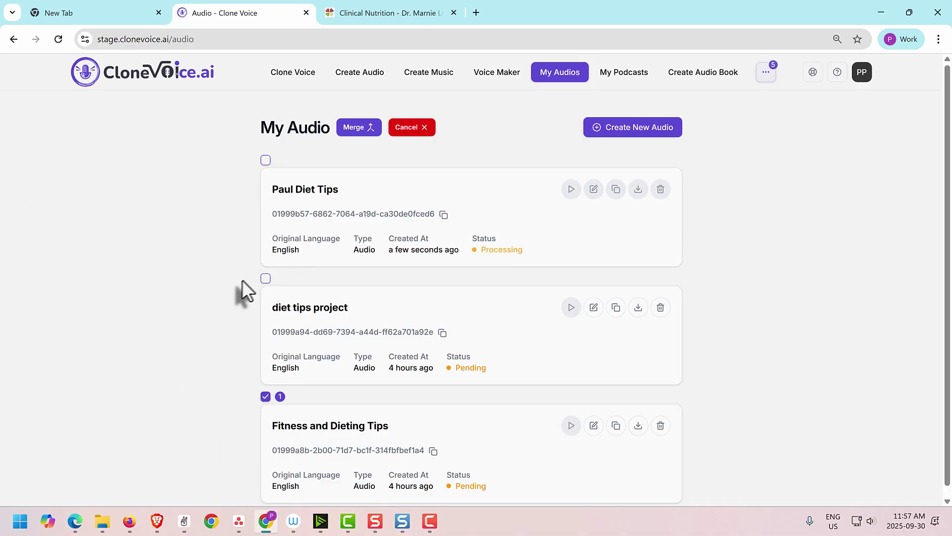
{"action": "left_click", "coordinate": [265, 278]}
{"action": "left_click", "coordinate": [265, 160]}
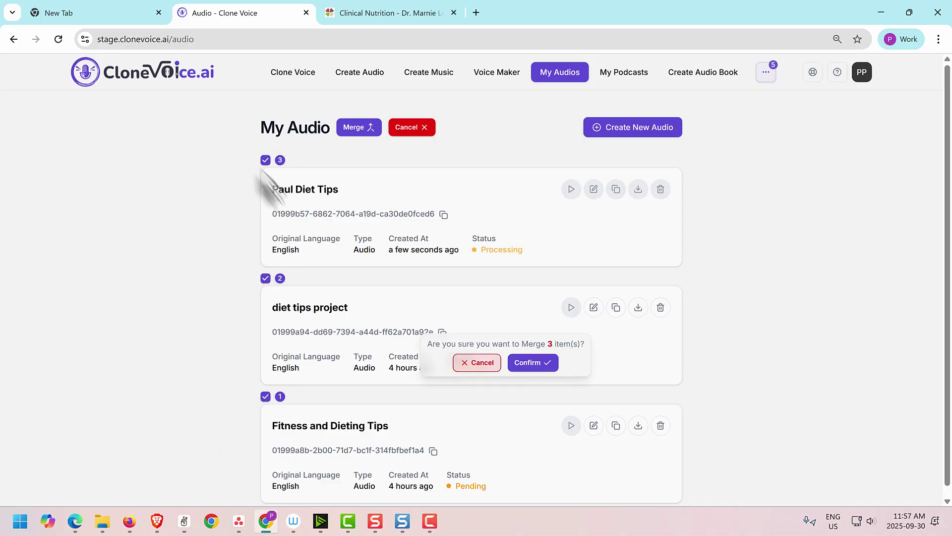